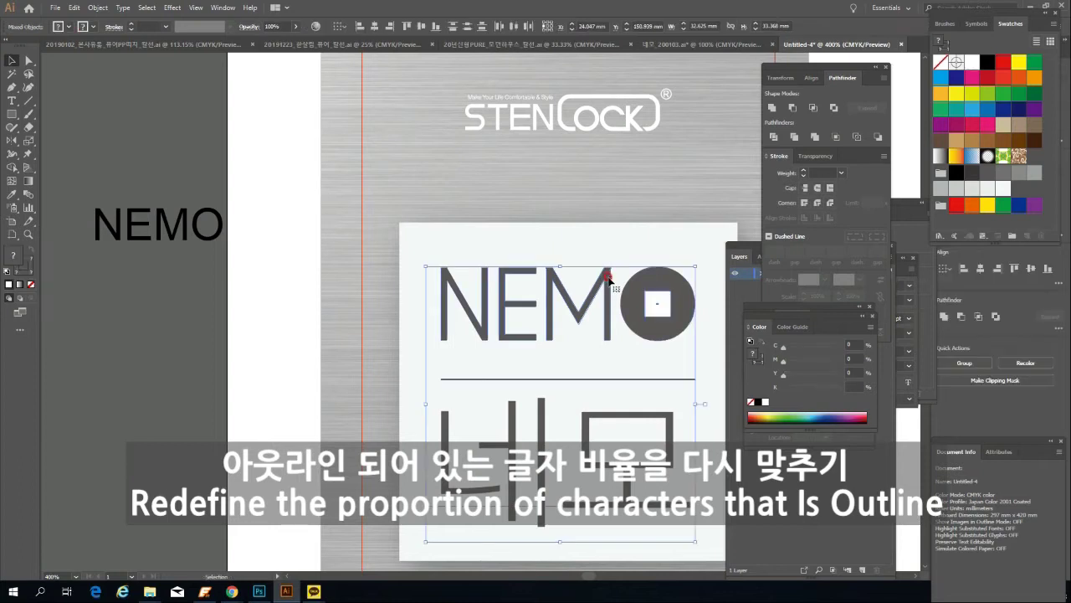
Step: Copy the NEMO lettering out of the label's group and place the copy outside the artboard, under the black NEMO text
key("ctrl+c")
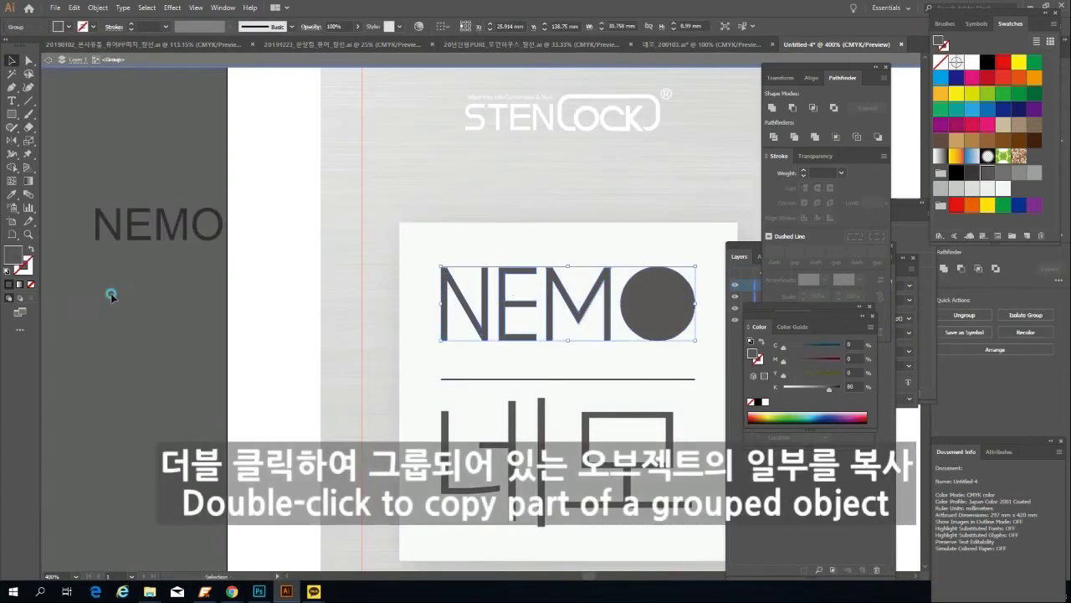
double_click(78, 294)
key("ctrl+v")
left_click_drag(357, 296, 101, 269)
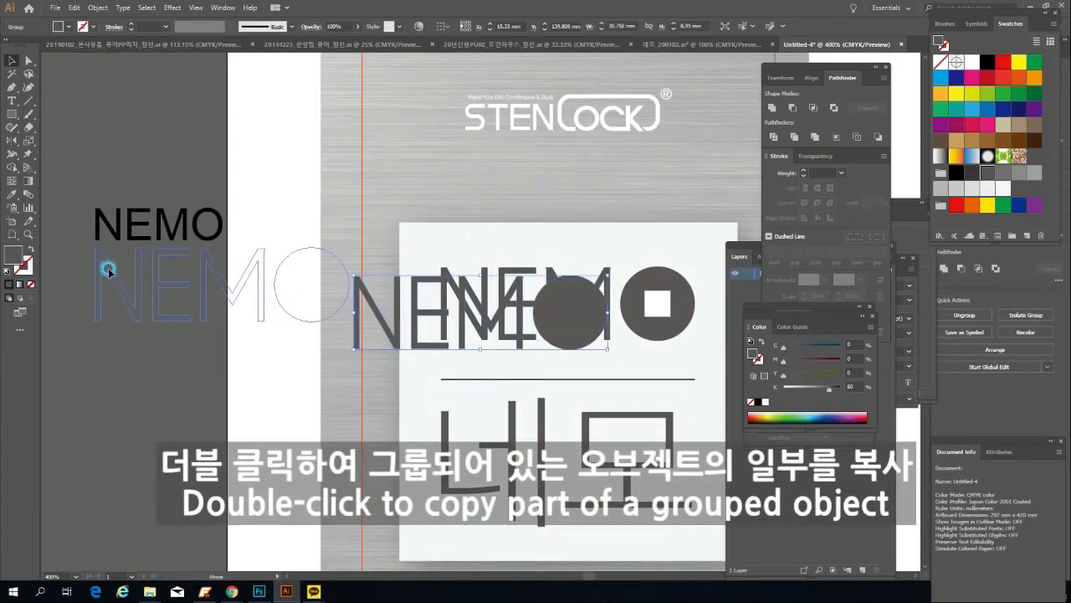
Step: Scale the copied NEMO lettering down to about 4.3 mm high and position it directly below the black NEMO text
left_click_drag(347, 327, 562, 328)
key("z")
left_click(12, 61)
left_click(477, 342)
left_click_drag(58, 408, 102, 376)
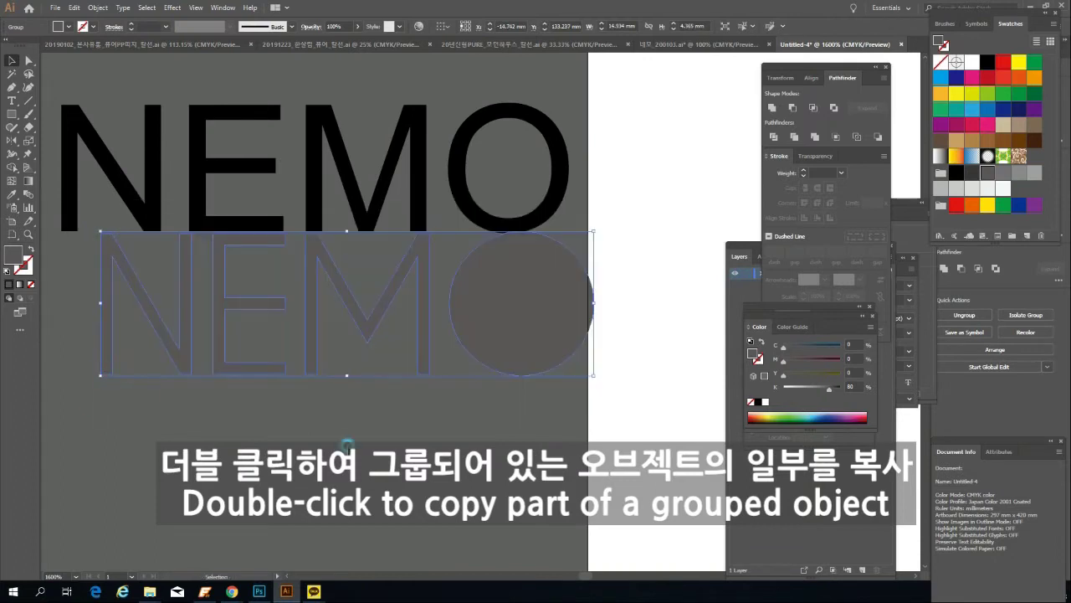
left_click_drag(585, 375, 586, 374)
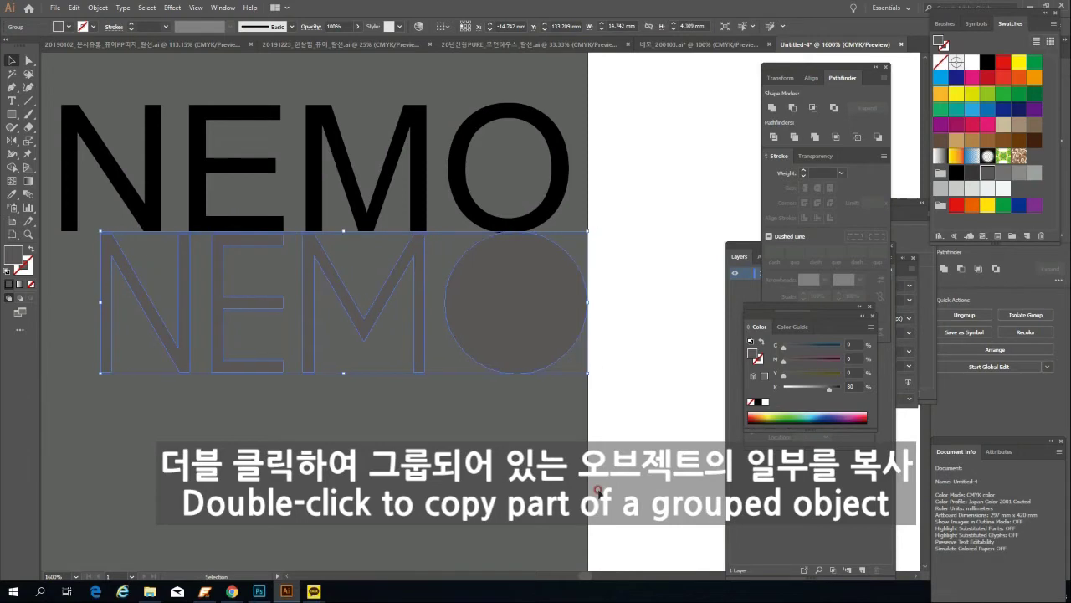
left_click_drag(424, 277, 427, 254)
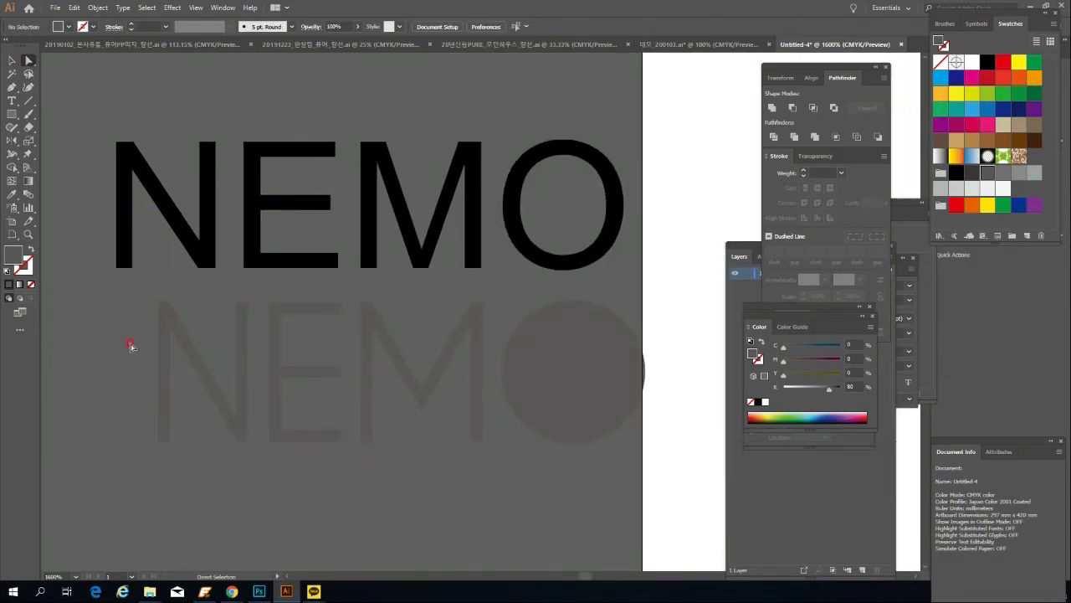
Step: Shift the outlined letter N with Direct Selection so its left edge lines up with the black reference N
left_click_drag(176, 430, 294, 293)
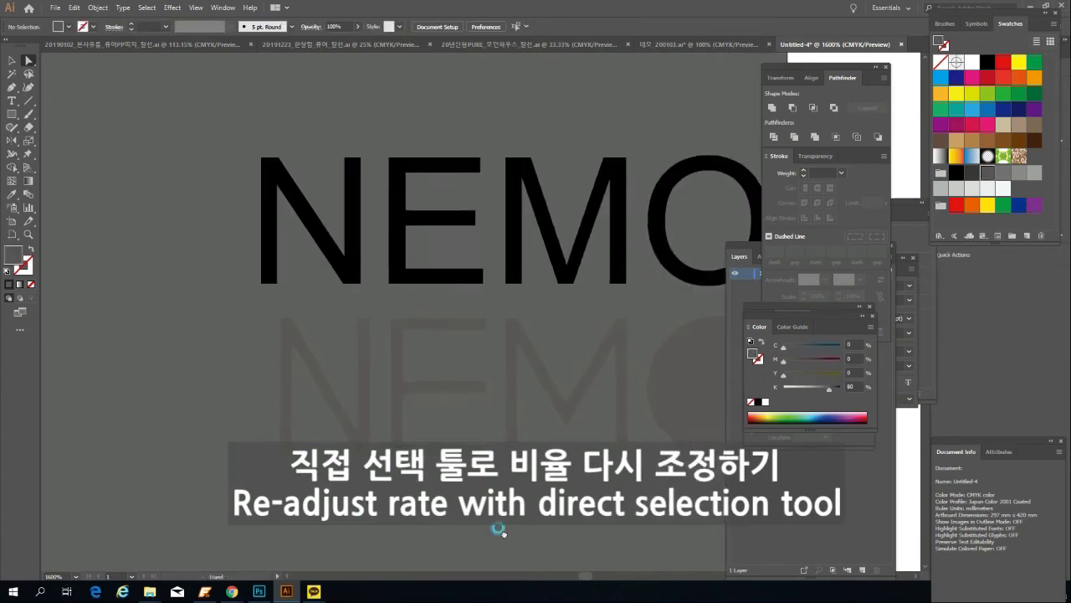
left_click(297, 352)
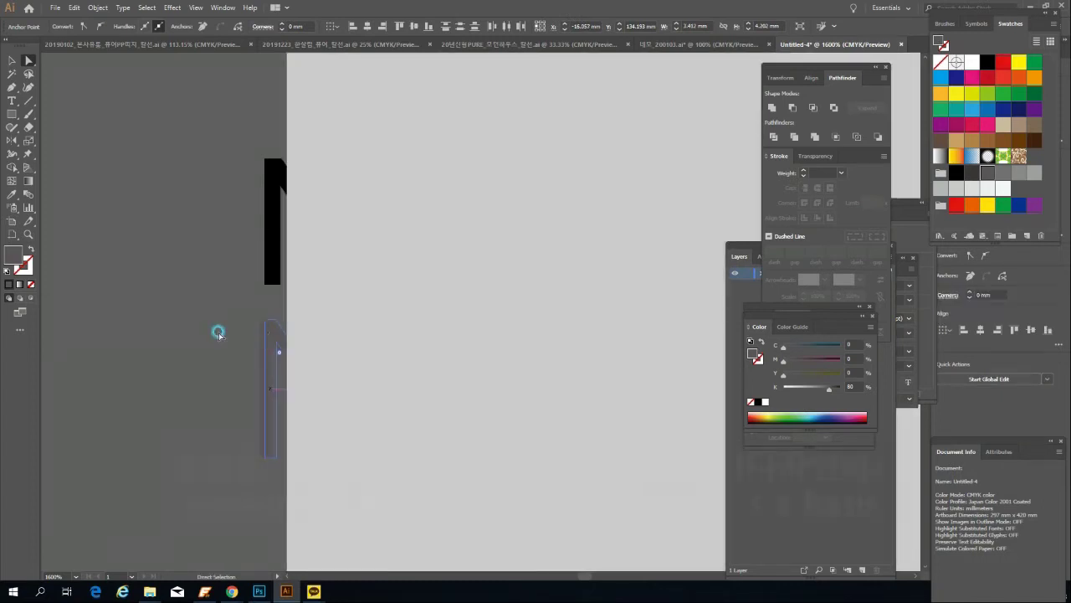
left_click(181, 334)
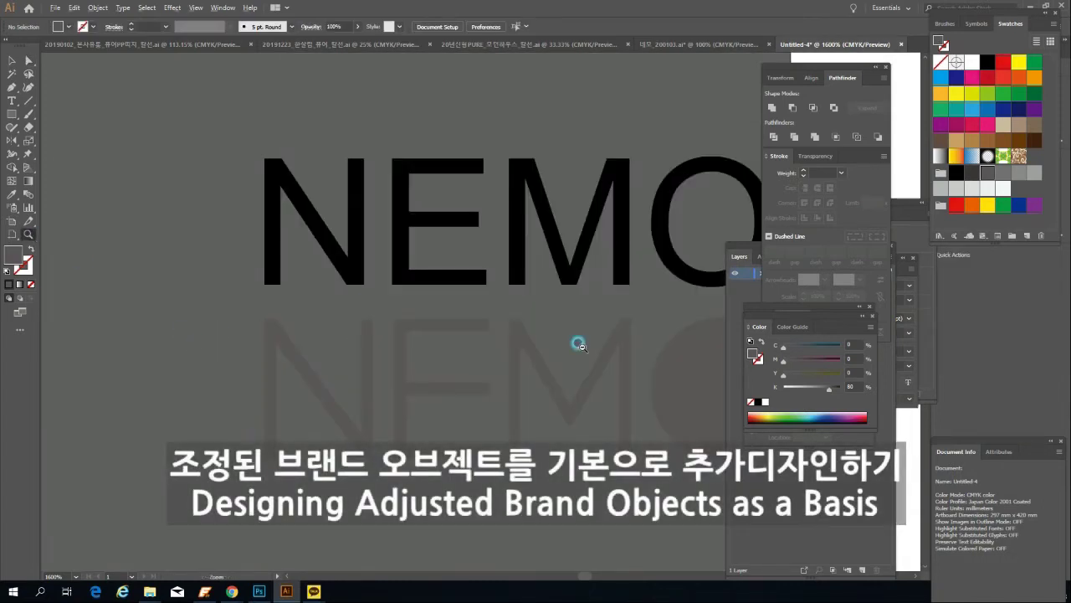
Step: Delete the black NEMO reference text above the outlined lettering
scroll(578, 344, "down", 3)
left_click_drag(390, 168, 404, 266)
left_click(346, 315)
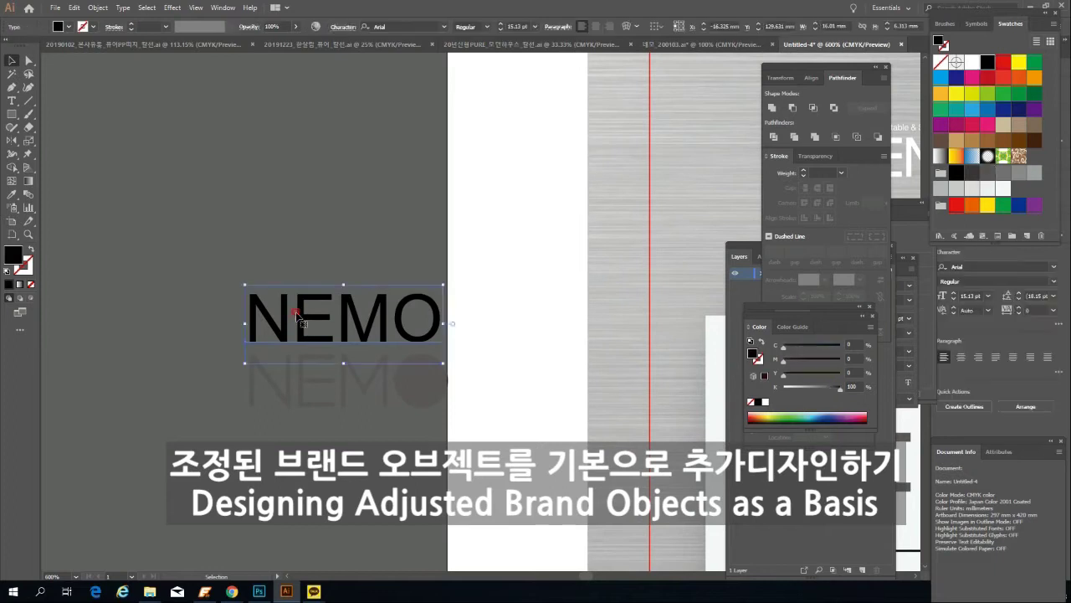
key("Delete")
left_click(441, 436)
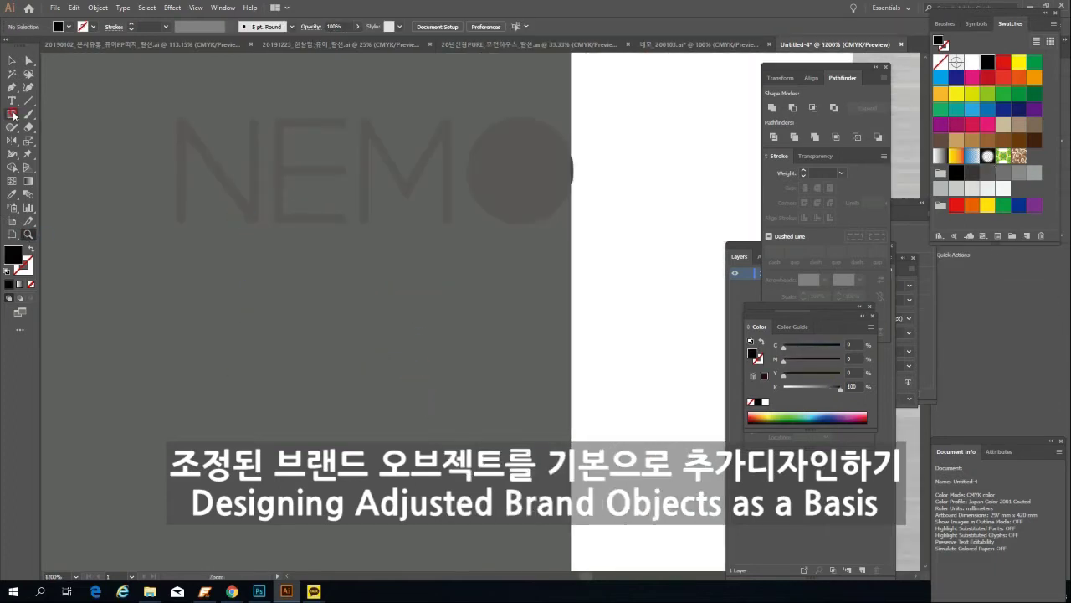
Step: Draw a square about 2 mm wide over the solid O of the NEMO copy and fill it white
mouse_move(498, 145)
left_mouse_down()
mouse_move(542, 174)
mouse_move(547, 193)
left_mouse_up()
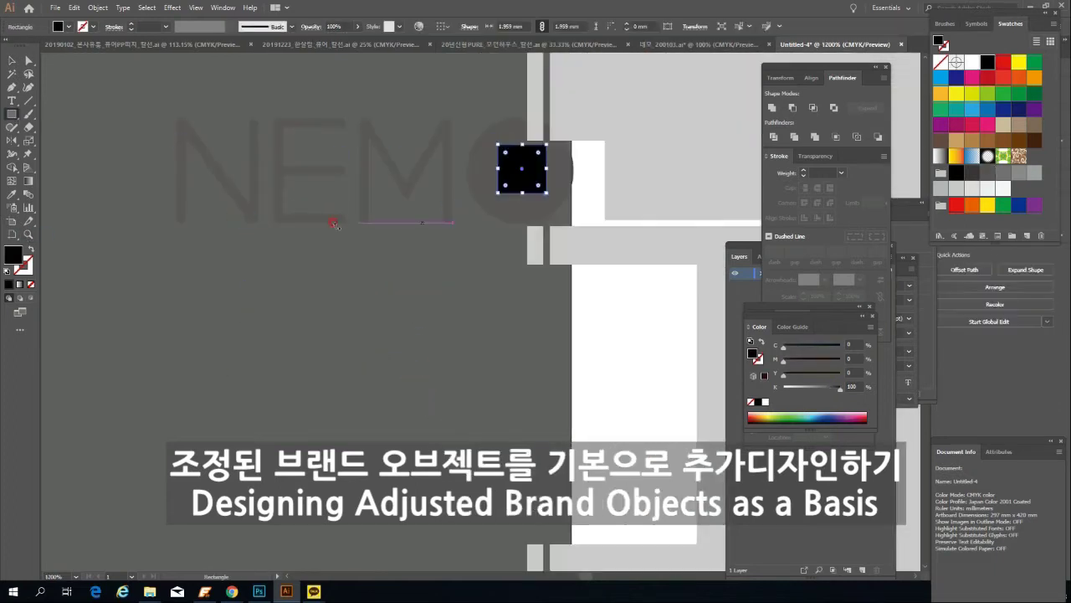
double_click(13, 254)
left_click(119, 261)
left_click(390, 274)
key("v")
left_click(151, 210)
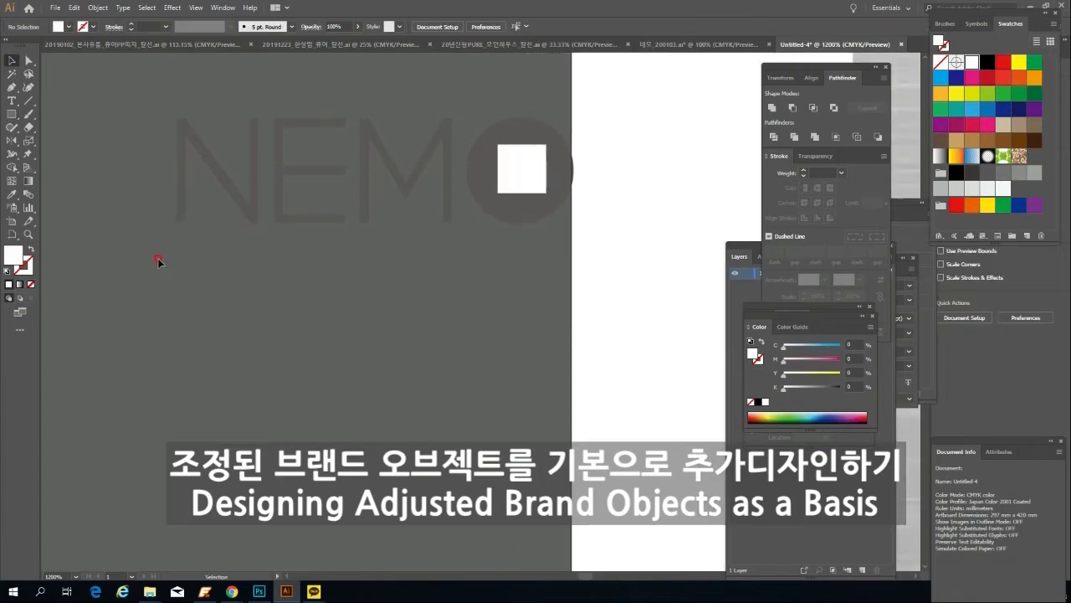
Step: Shrink the white square on the O to about 1.37 mm, scaling it around its centre
left_click(456, 217)
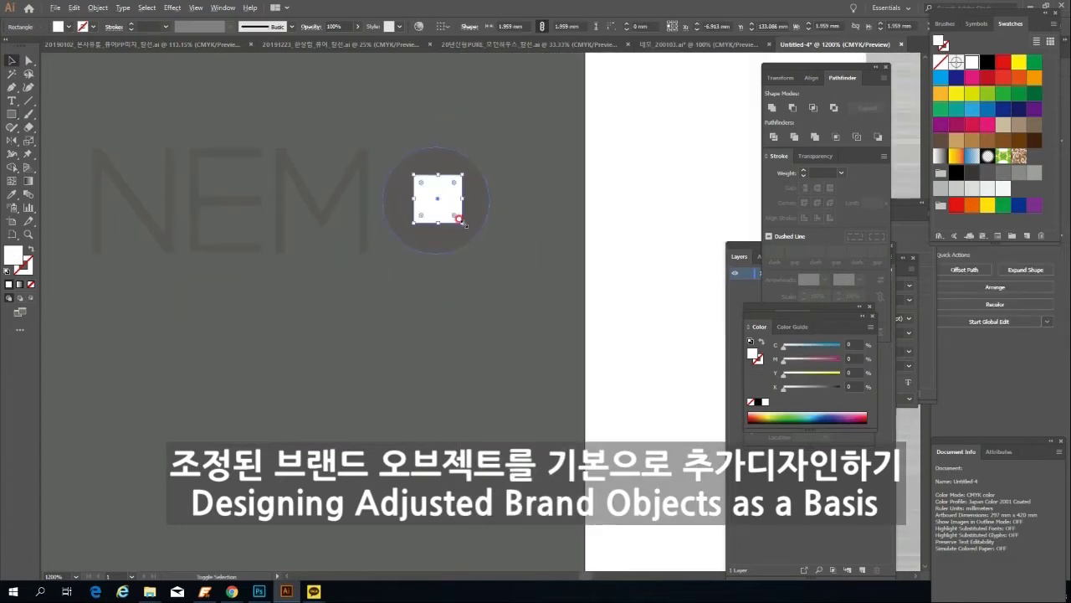
left_click_drag(458, 220, 453, 216)
left_click(522, 222)
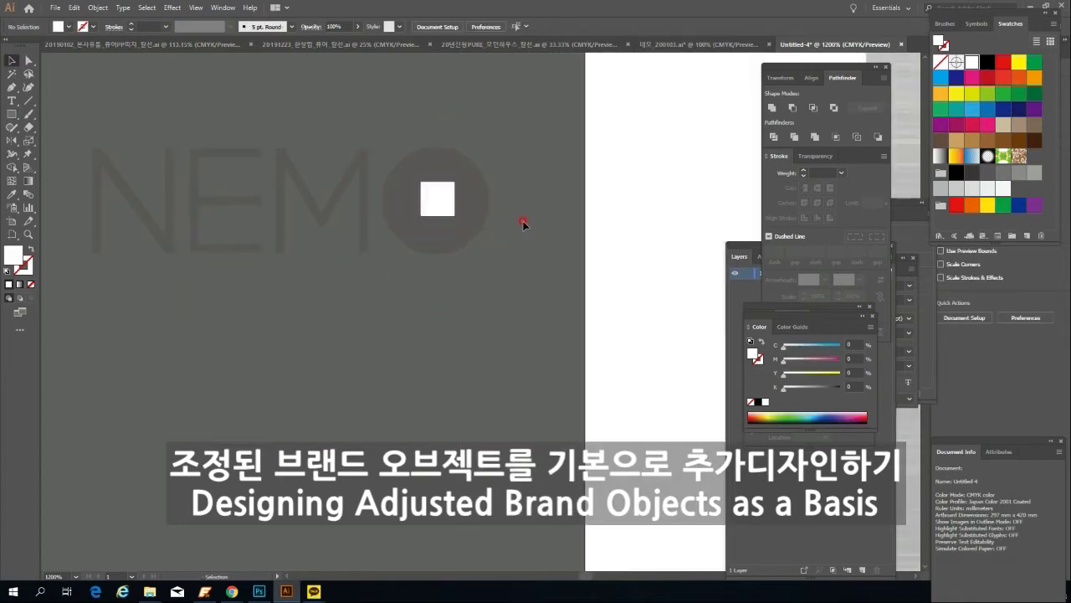
Step: Draw a white circle about 4.3 mm across, centre the white square on it, and align both over the letter O
left_click_drag(435, 196, 377, 310)
left_click_drag(11, 114, 68, 140)
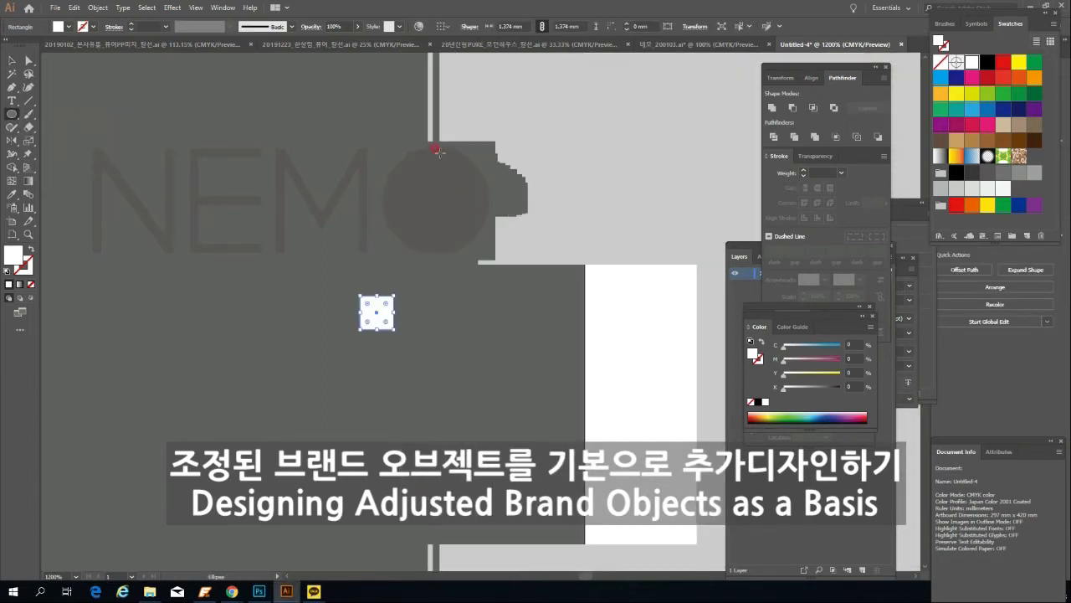
left_click_drag(437, 249, 543, 147)
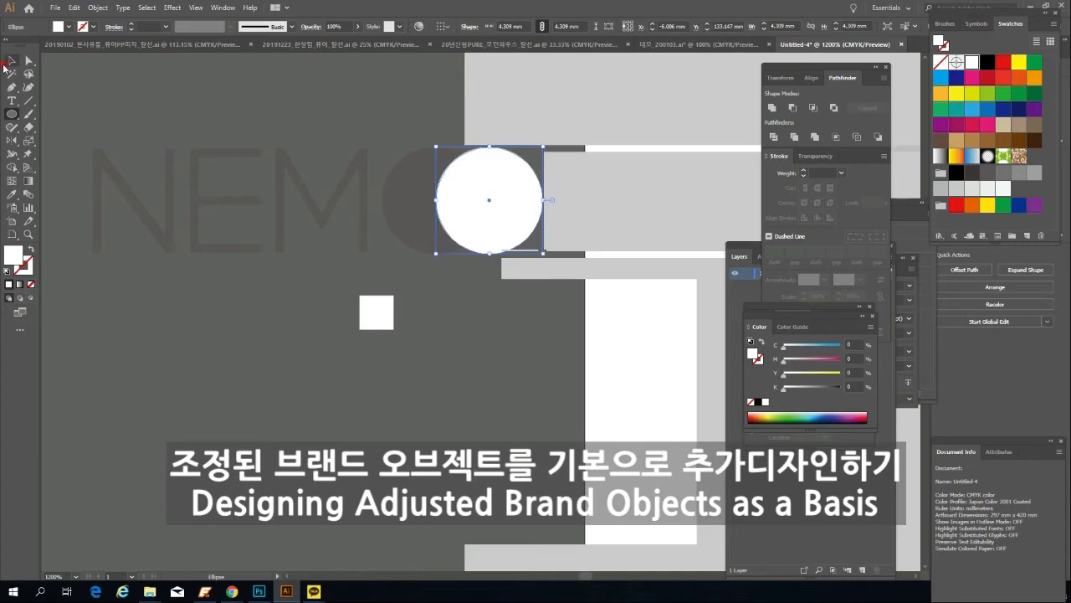
key("v")
left_click_drag(376, 311, 502, 192)
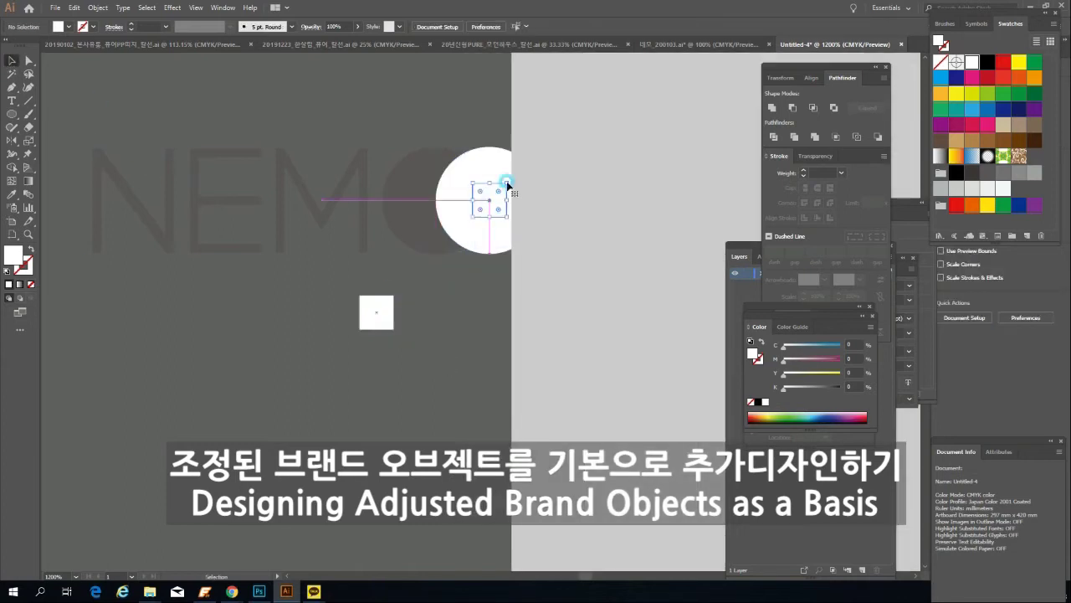
left_click(503, 161, "shift")
left_click(389, 178)
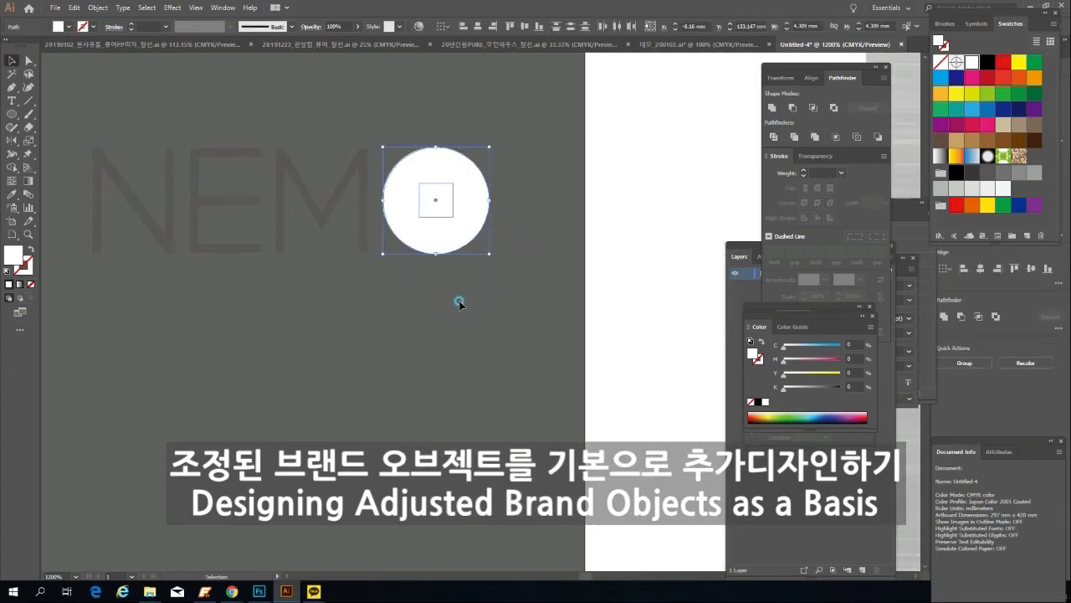
Step: Reduce the white square slightly so it sits centred inside the solid O
left_click(365, 412)
left_click_drag(450, 212, 453, 216)
left_click(139, 268)
Step: Copy the divider line from the label, place it under the NEMO copy, and shorten it to the lettering's width
key("z")
left_click_drag(392, 304, 315, 350)
key("v")
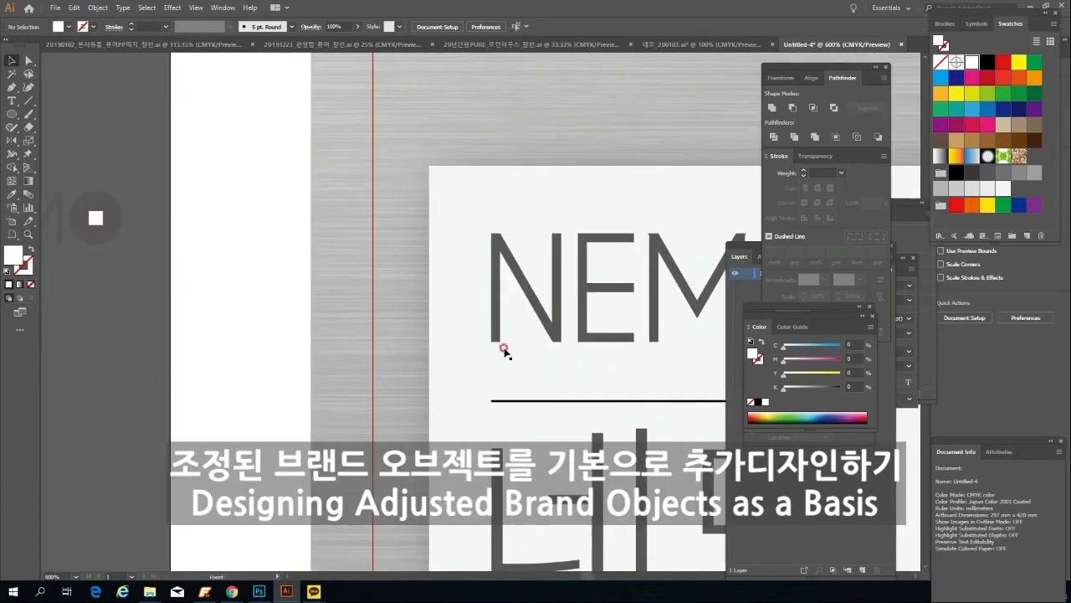
left_click(605, 401)
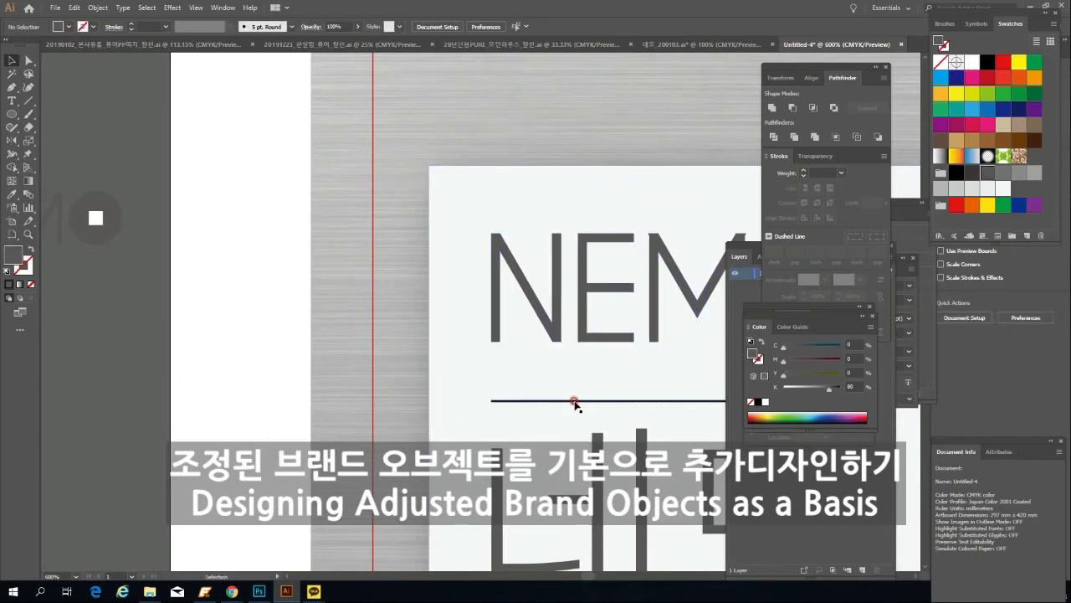
double_click(574, 402)
left_click_drag(159, 361, 338, 371)
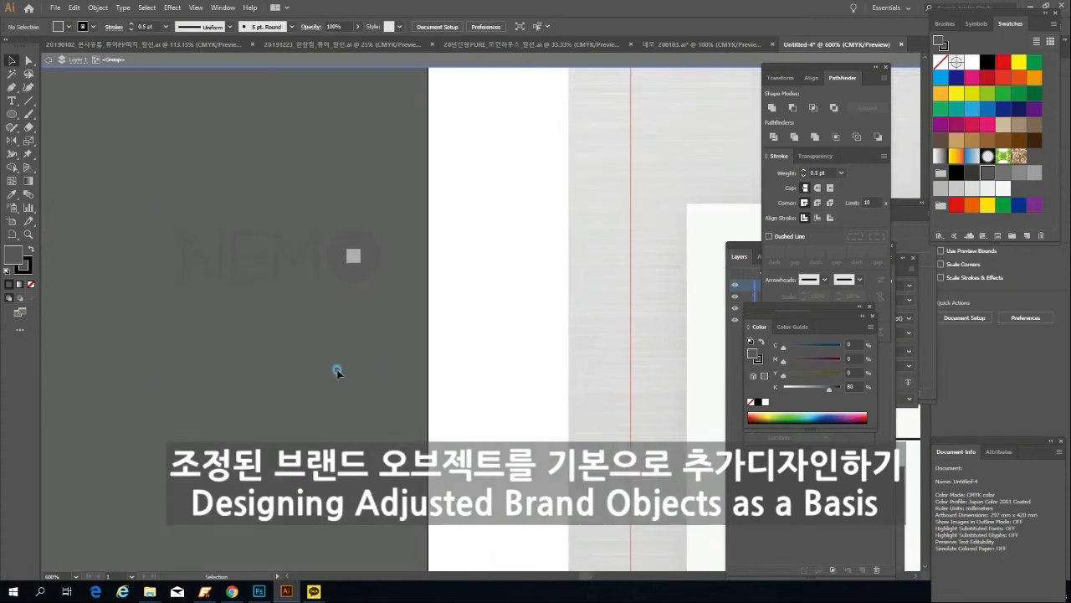
key("ctrl+v")
left_click_drag(492, 313, 386, 296)
left_click_drag(565, 296, 382, 296)
left_click(354, 318)
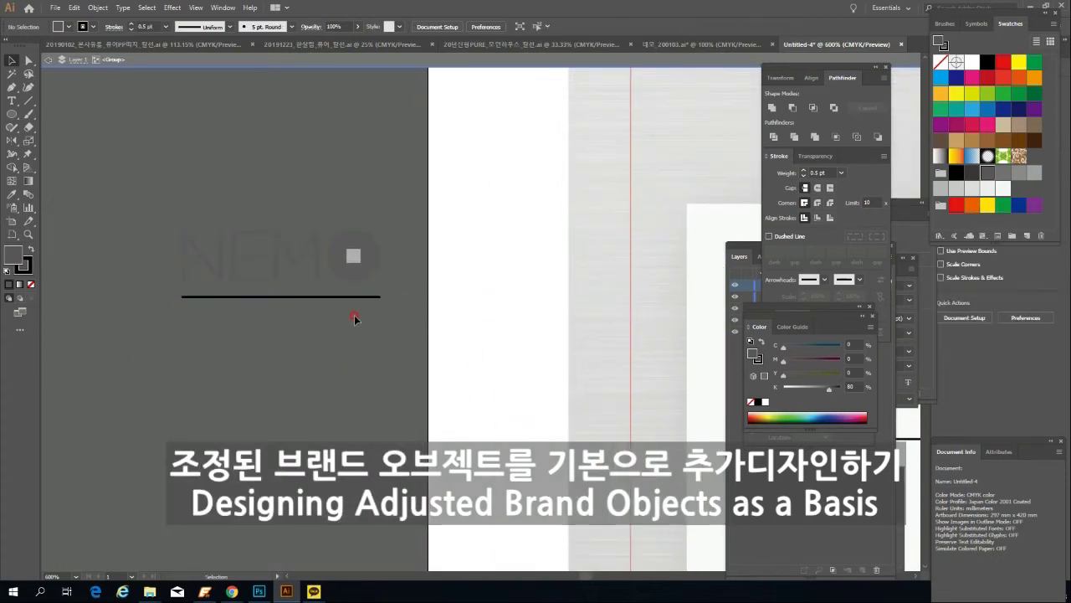
Step: Copy the 네모 text from the label, scale it to the divider line's width, and place it below the line
left_click_drag(490, 397, 269, 279)
left_click_drag(602, 412, 313, 378)
left_click_drag(526, 468, 346, 413)
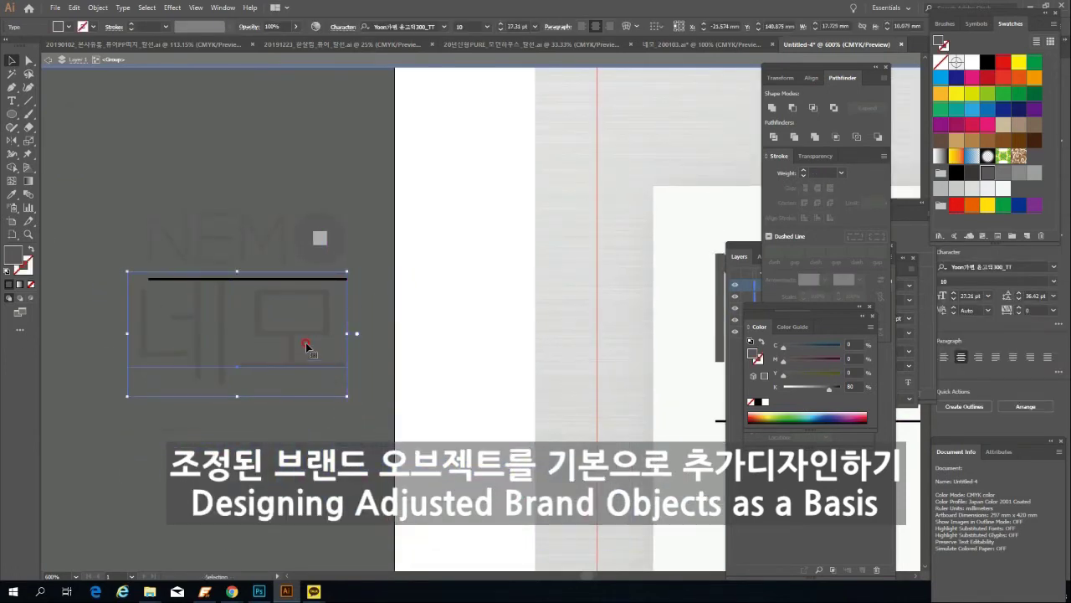
left_click_drag(138, 278, 127, 277)
left_click_drag(304, 342, 301, 362)
left_click(434, 262)
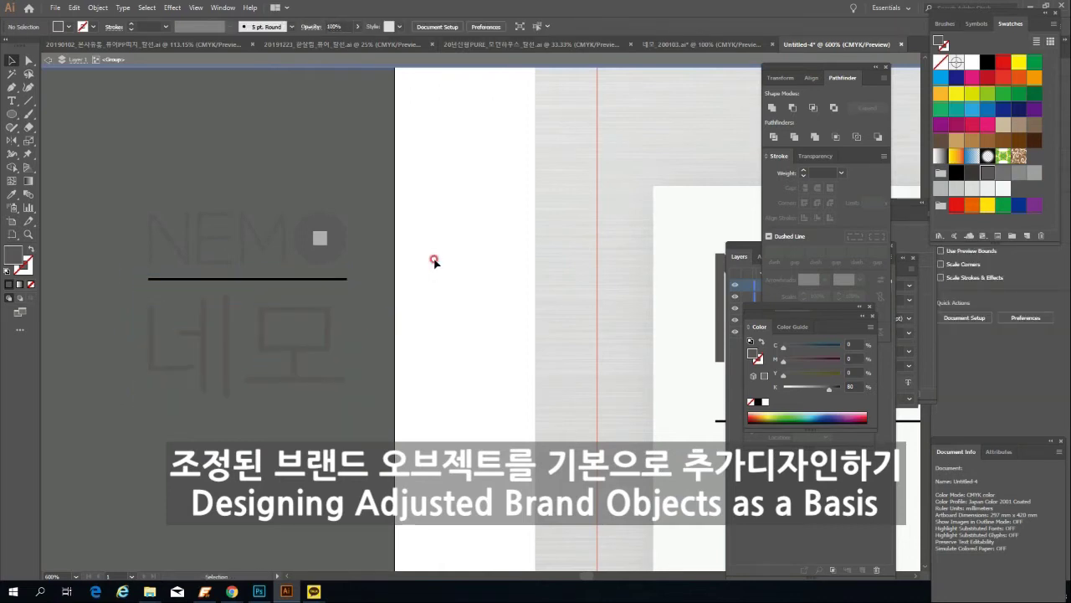
double_click(434, 262)
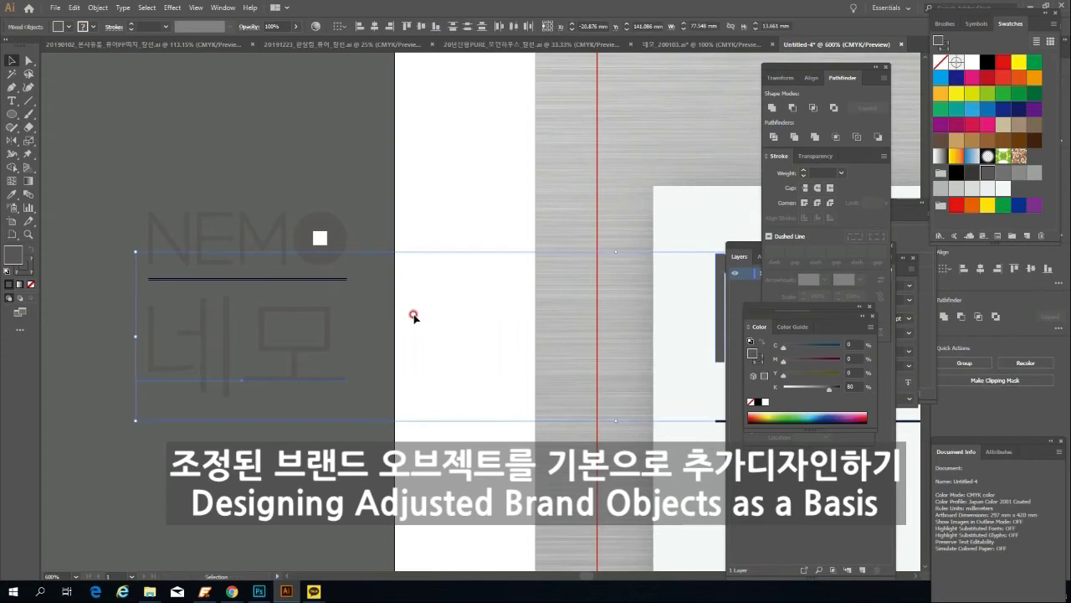
Step: Delete the old NEMO lettering and its white square from the label's white card
left_click(277, 281, "alt")
key("v")
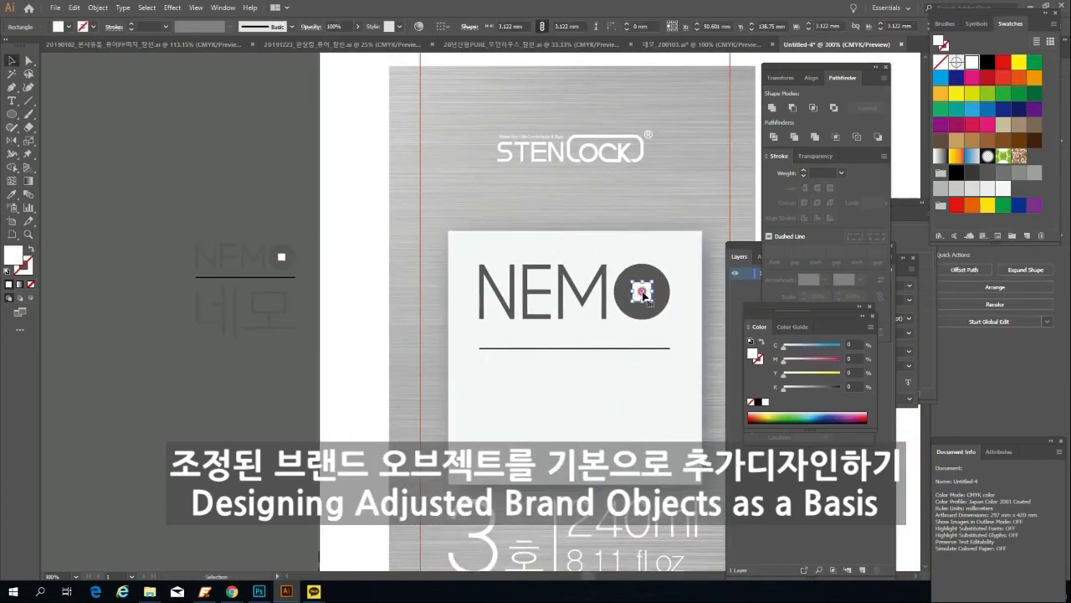
left_click(641, 305)
key("Delete")
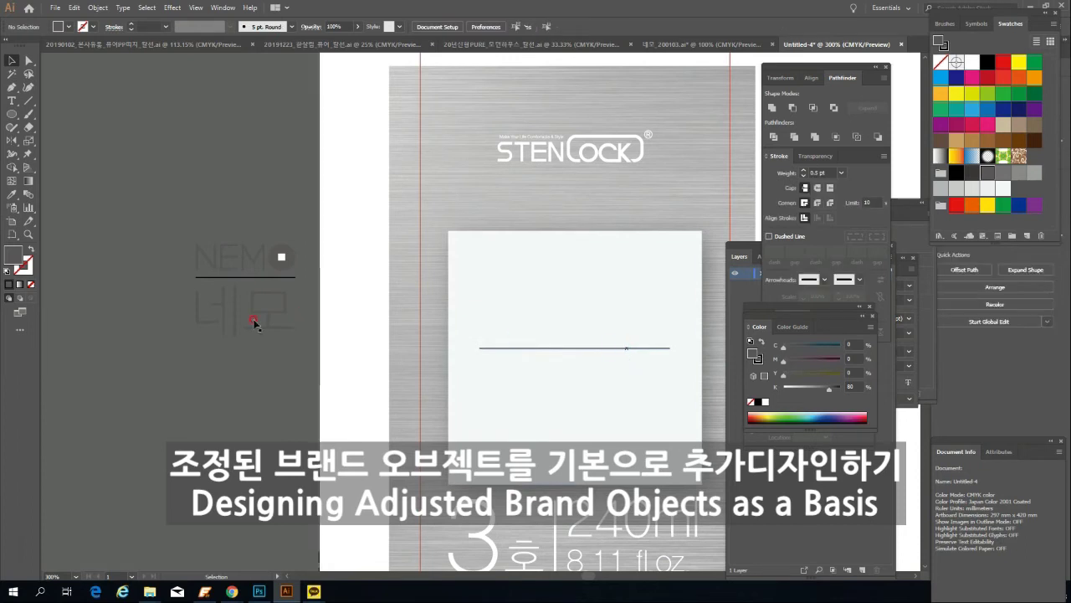
Step: Move the rebuilt NEMO, divider line and 네모 lettering onto the label's white card and enlarge it to fit
left_click(282, 259)
left_click_drag(283, 260, 563, 271)
left_click_drag(579, 353, 673, 461)
left_click_drag(657, 459, 474, 402)
left_click(665, 343)
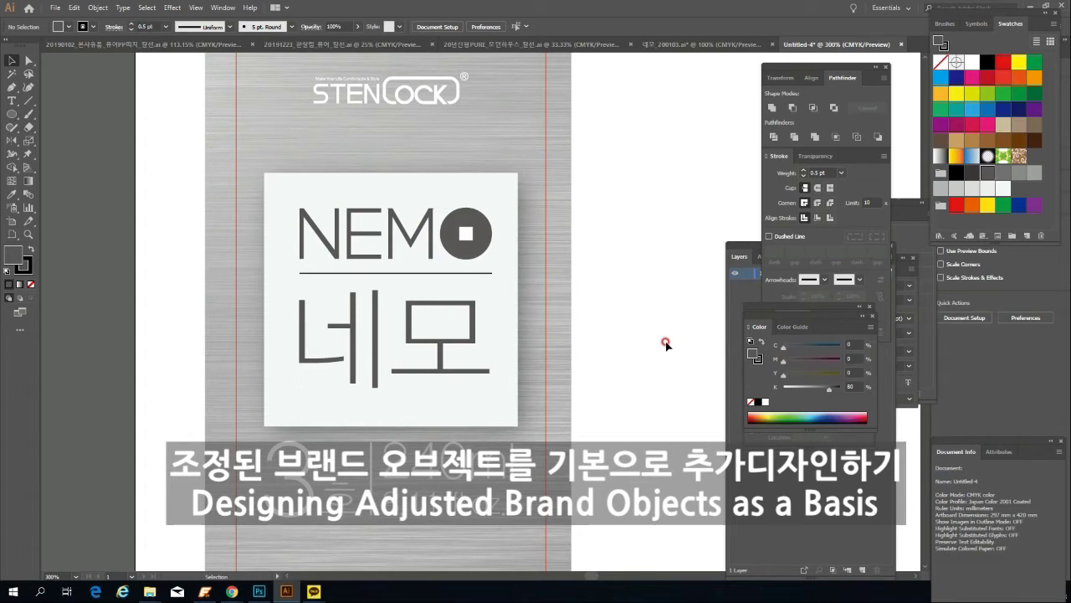
Step: Move the lettering group slightly lower on the white card and nudge NEMO with its square further above the divider line
left_click_drag(431, 340, 435, 346)
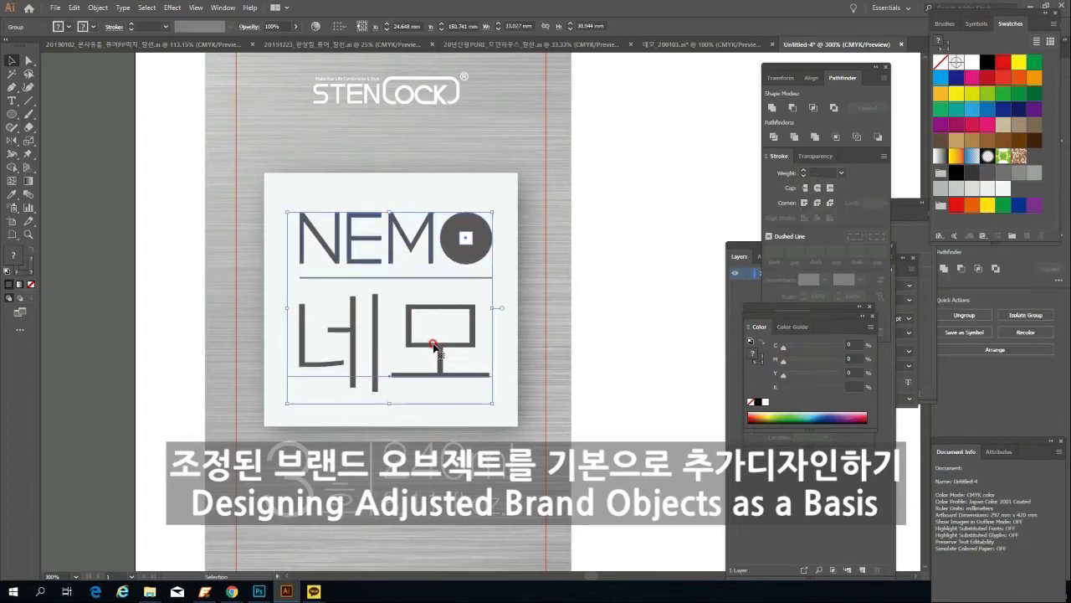
double_click(465, 255)
key("Up")
key("Up")
key("Up")
key("Up")
key("Up")
key("Up")
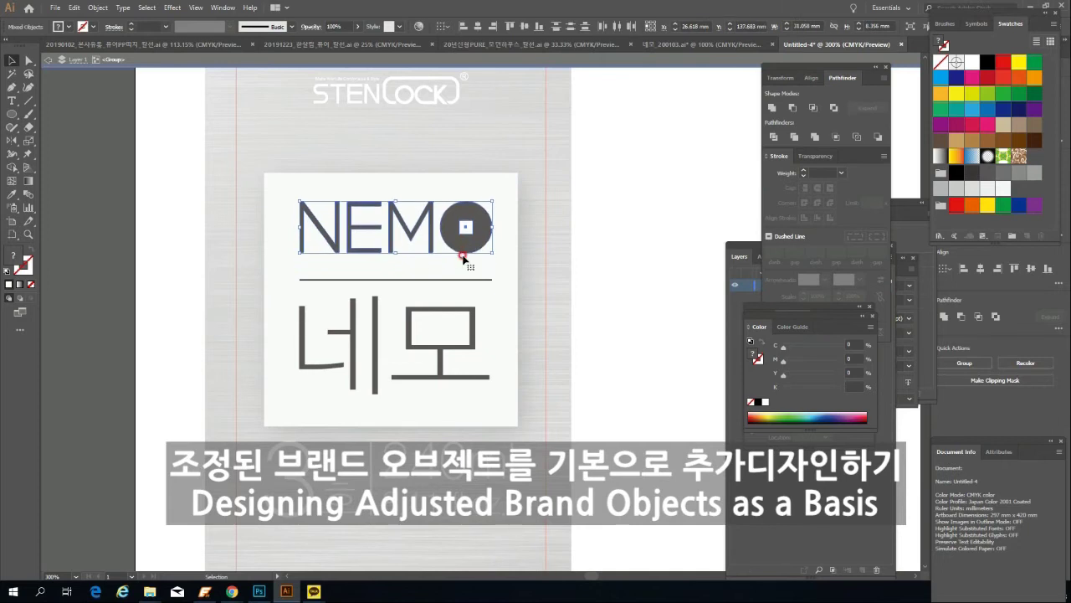
Step: Match the divider line's stroke to the lettering's dark grey and set its weight to 0.5 pt
left_click(478, 279)
key("i")
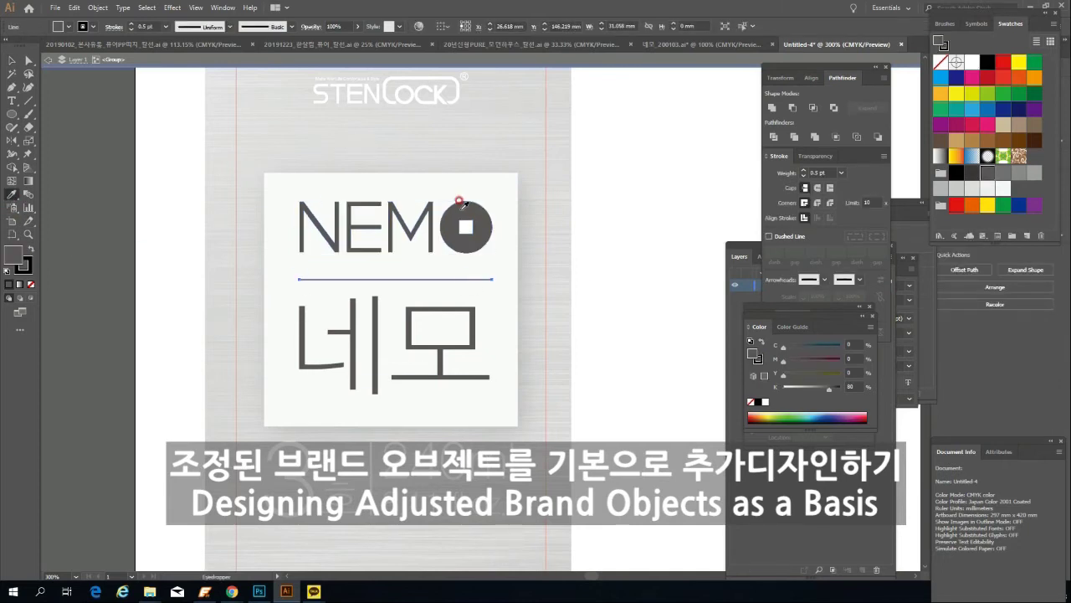
left_click(613, 241)
left_click(455, 281, "ctrl")
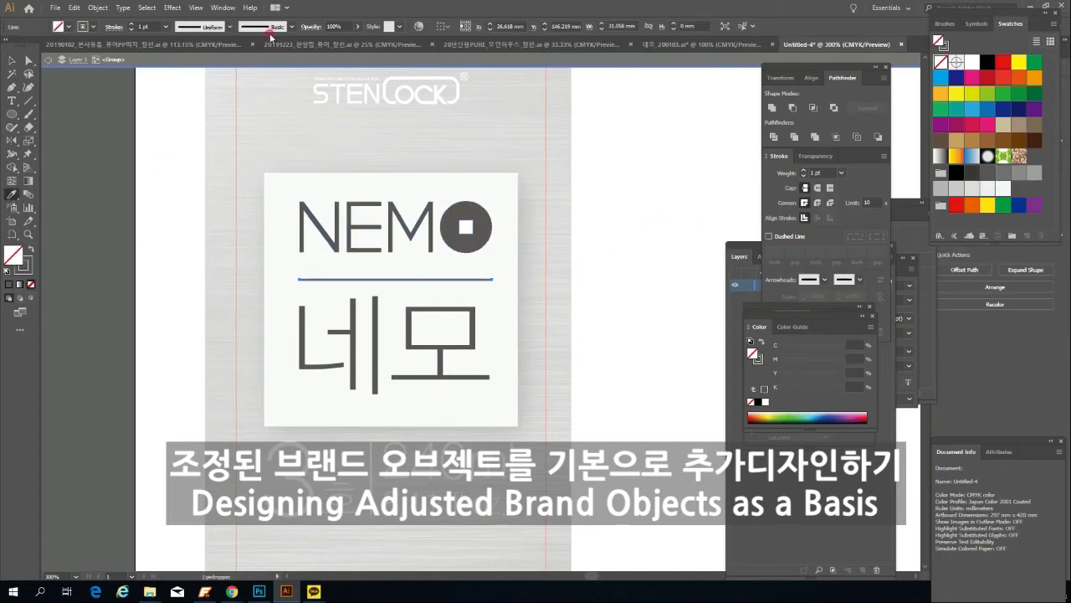
left_click(167, 26)
left_click(179, 56)
left_click(478, 278, "ctrl")
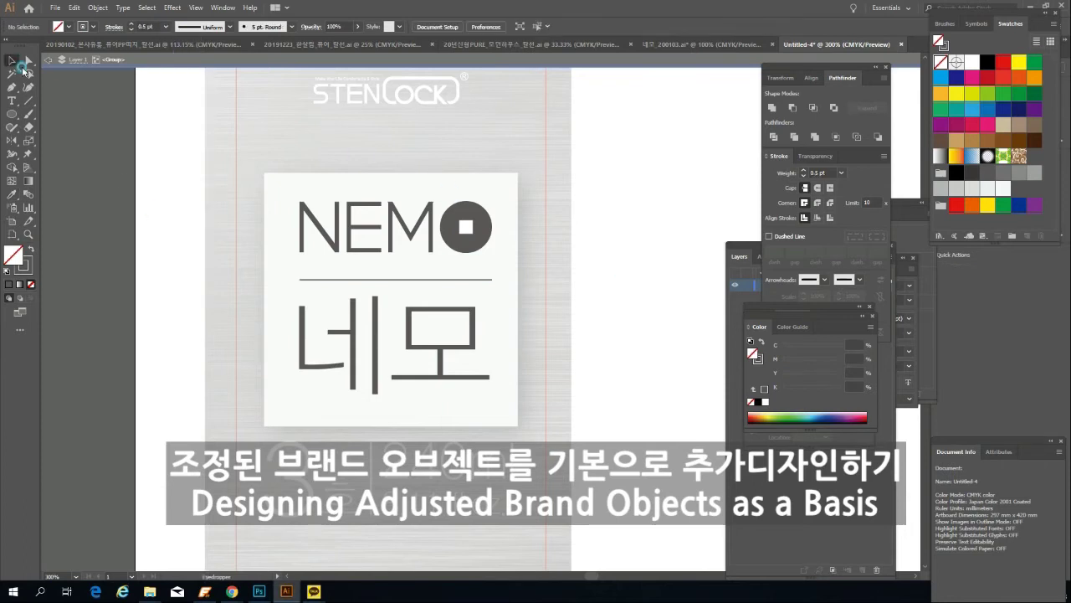
left_click(14, 62)
left_click(22, 236)
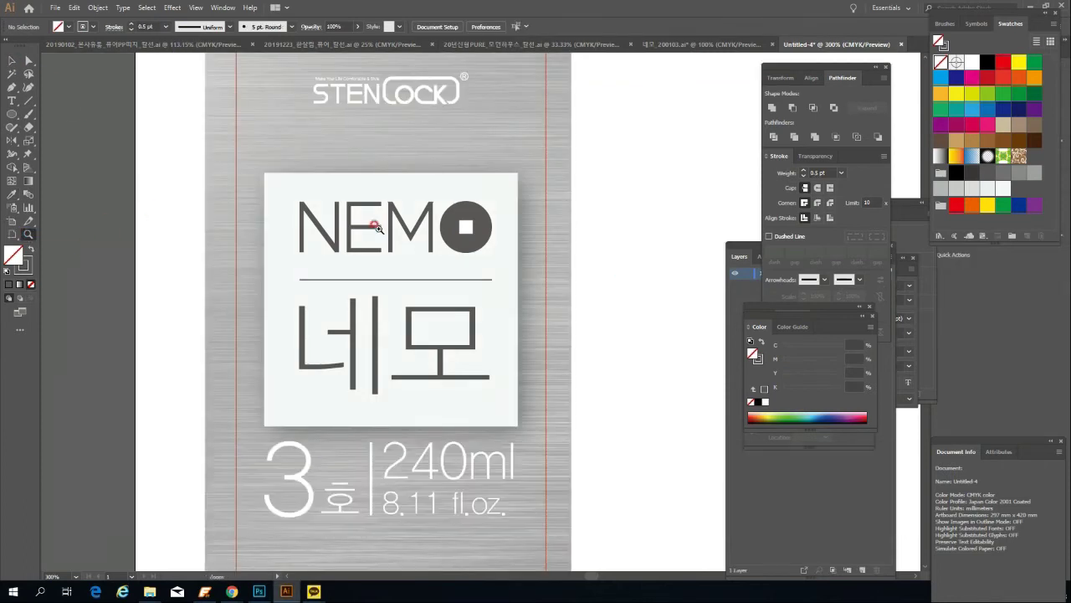
scroll(481, 282, "up", 5)
left_click_drag(403, 271, 80, 341)
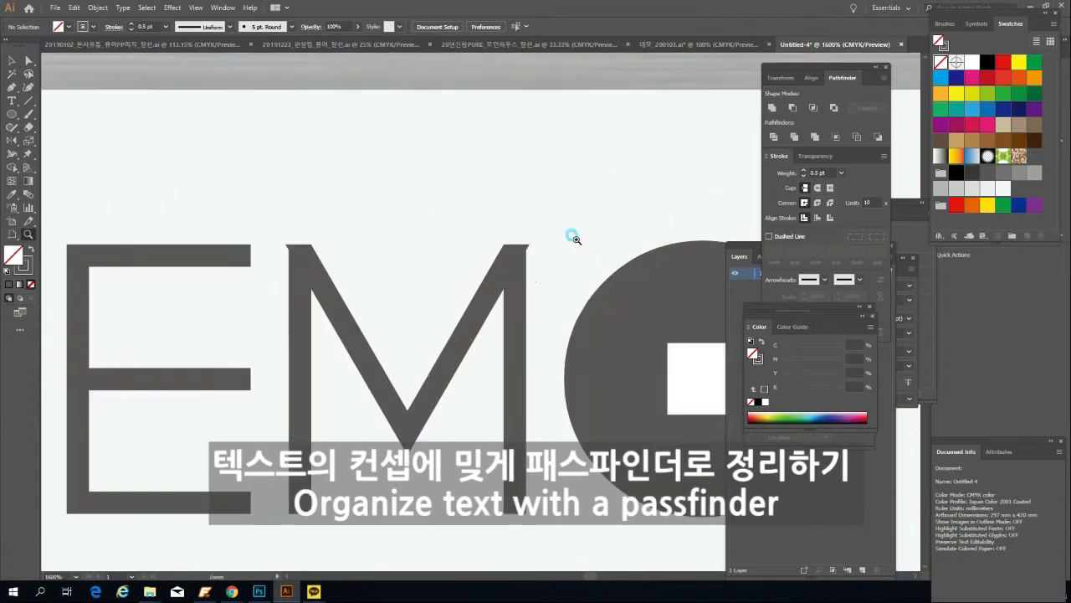
Step: Try to straighten the spur at the M's upper-left corner by moving its anchor point in line with the stem
left_click(506, 312)
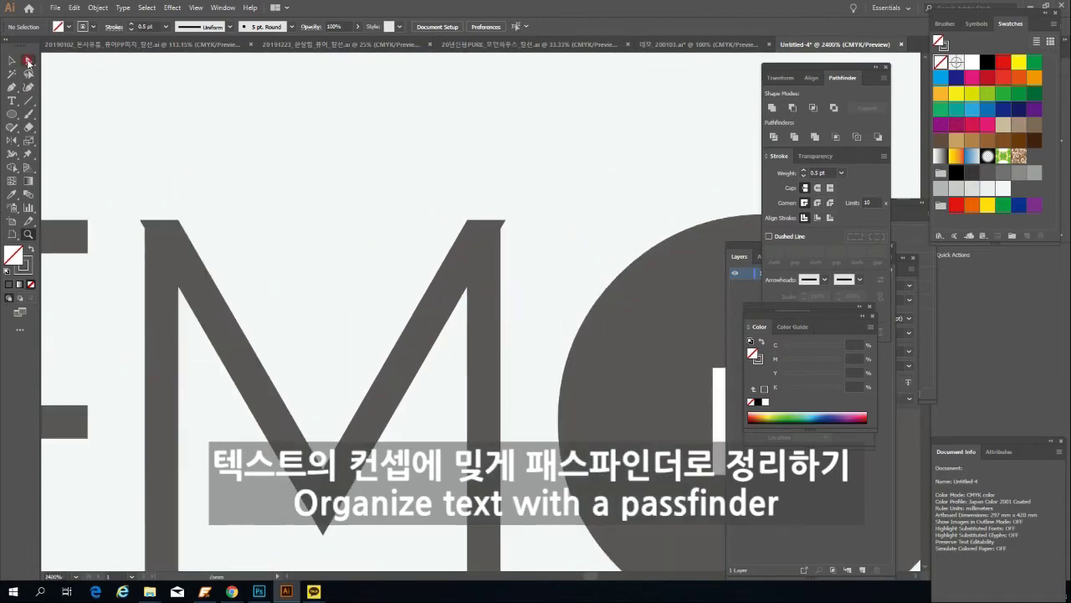
left_click(57, 242)
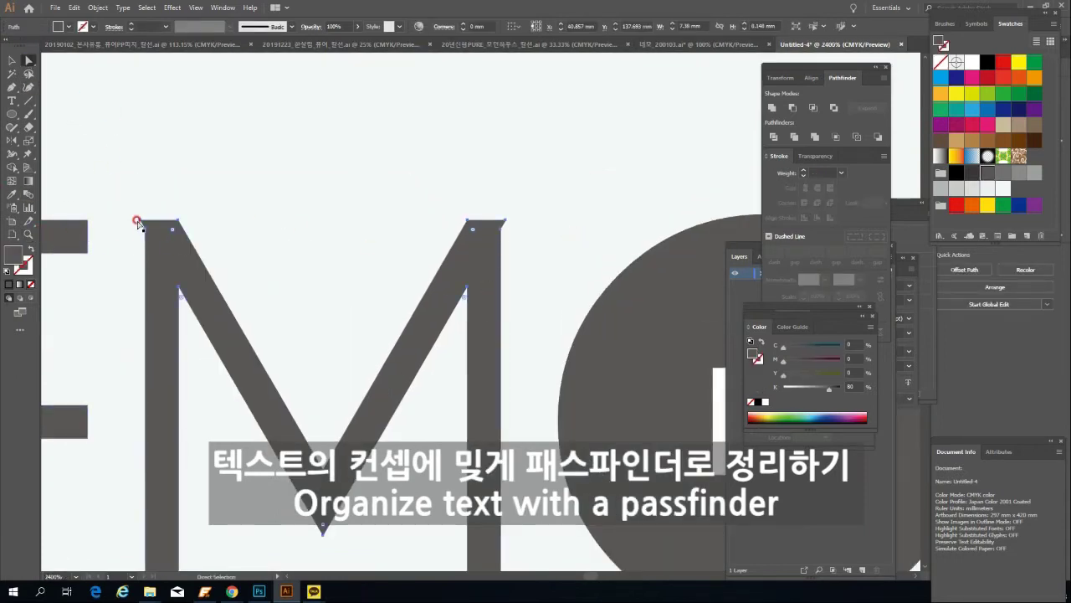
left_click_drag(143, 222, 147, 224)
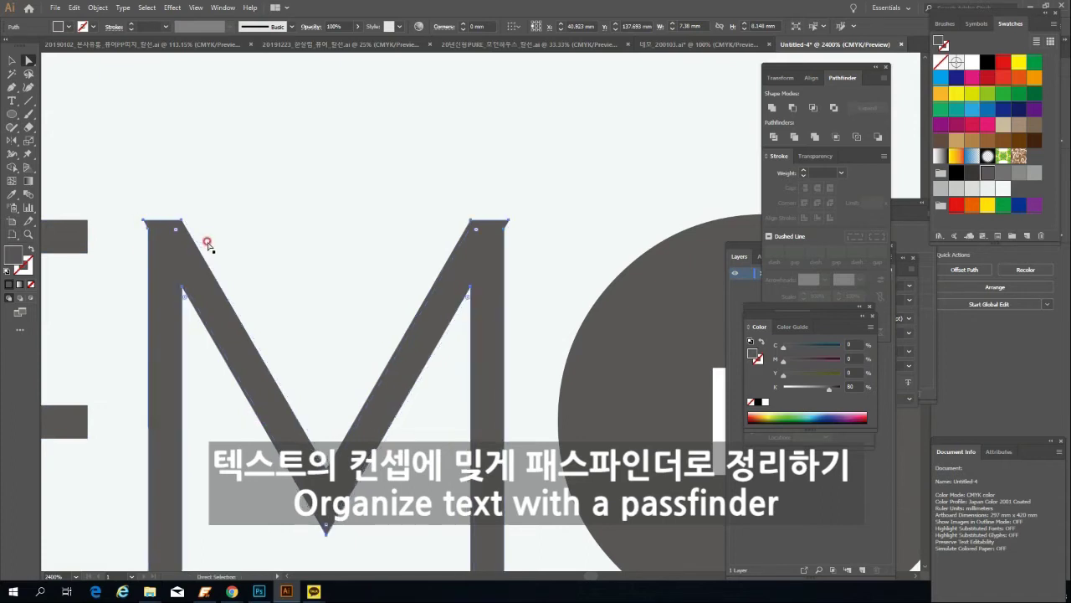
key("a")
left_click(141, 220)
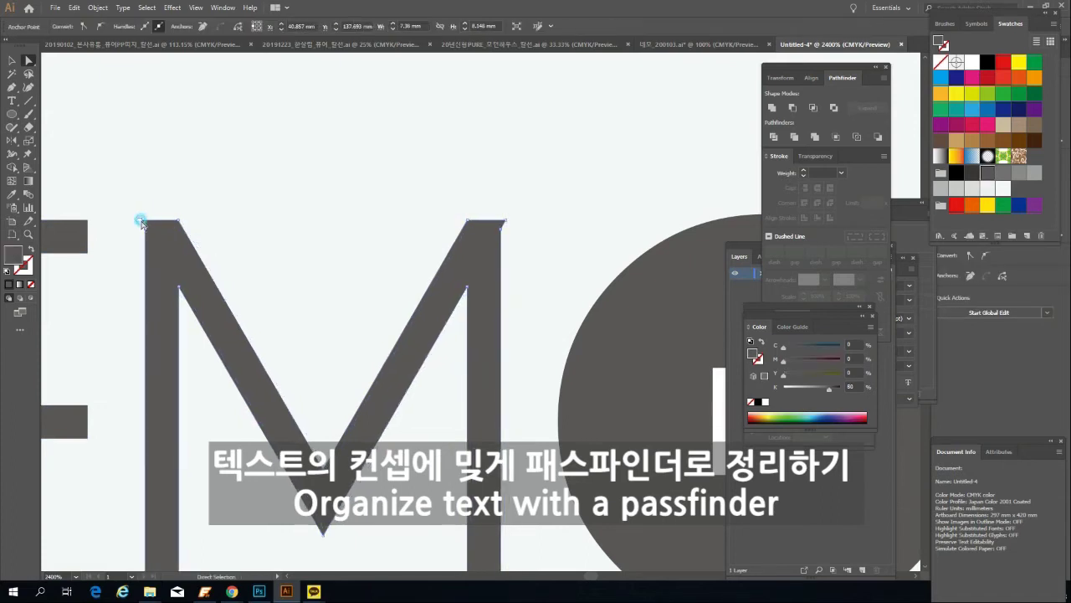
left_click(221, 221)
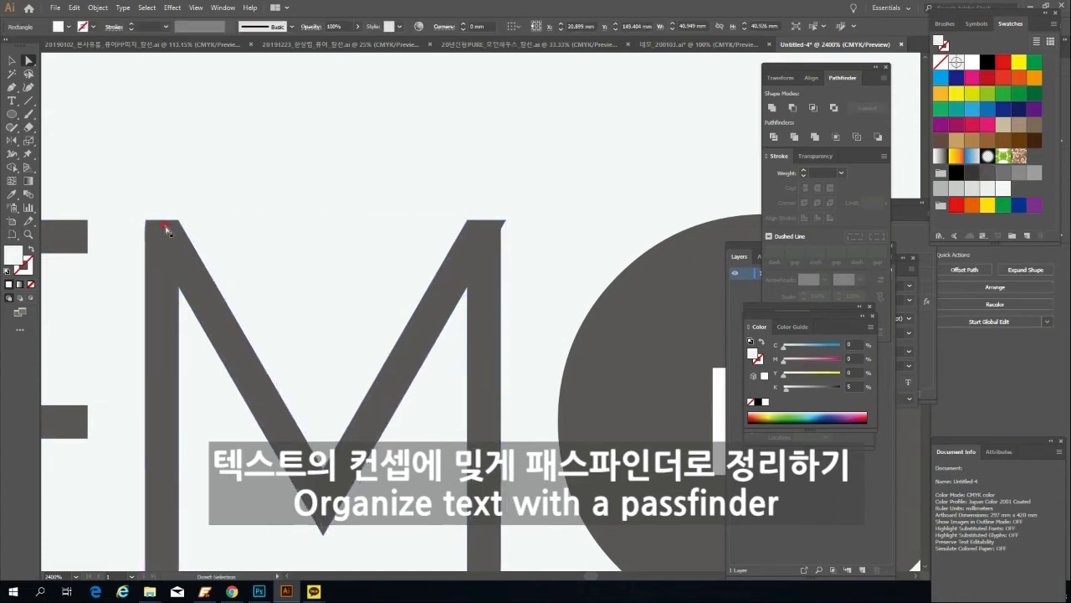
left_click(28, 234)
left_click_drag(125, 237, 299, 286)
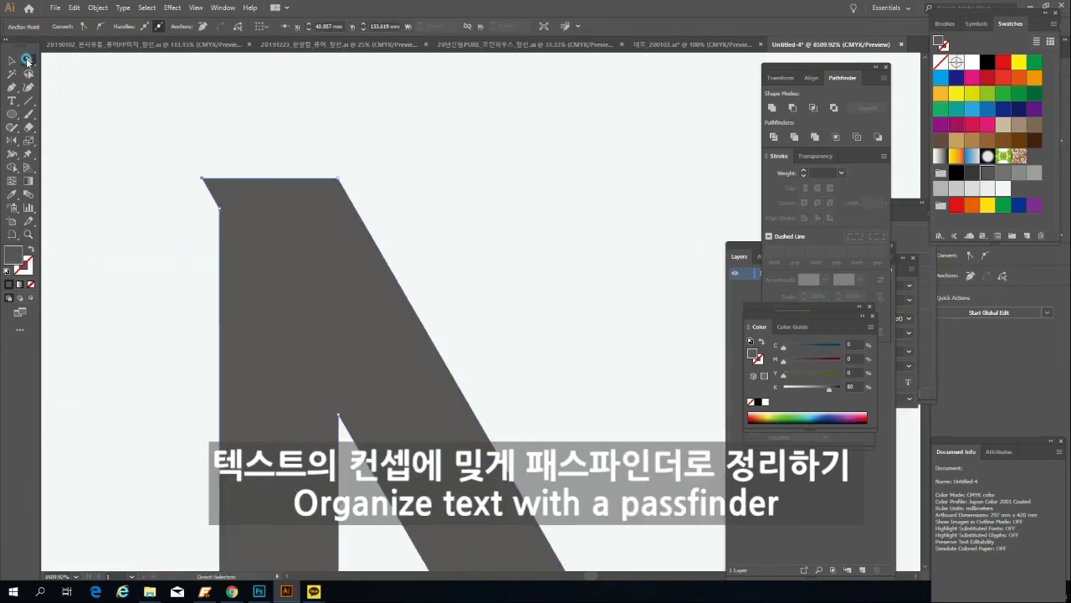
left_click(26, 61)
left_click_drag(200, 175, 217, 181)
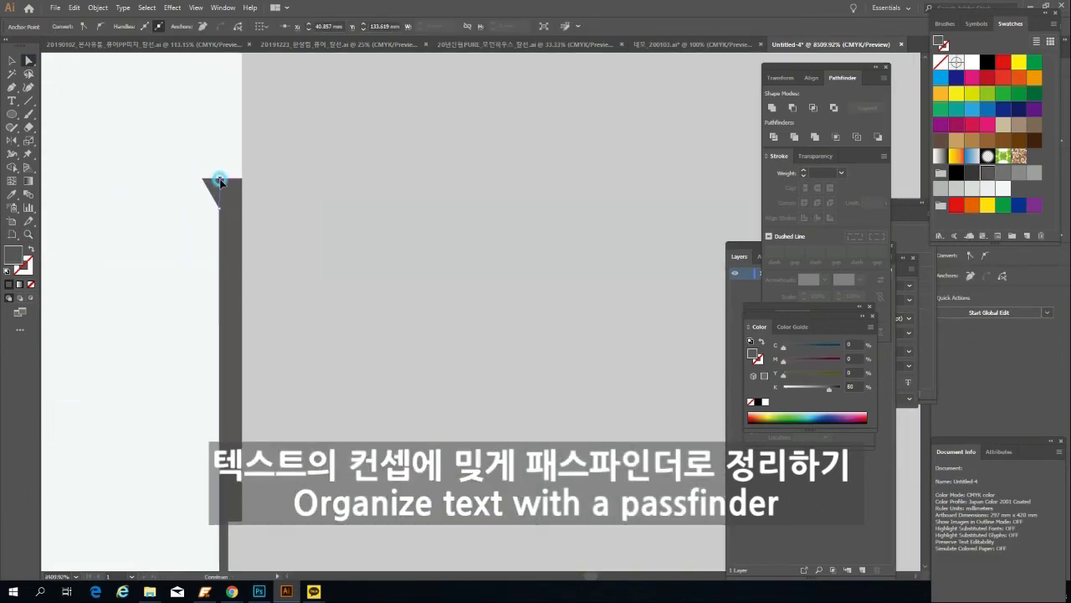
left_click(235, 146)
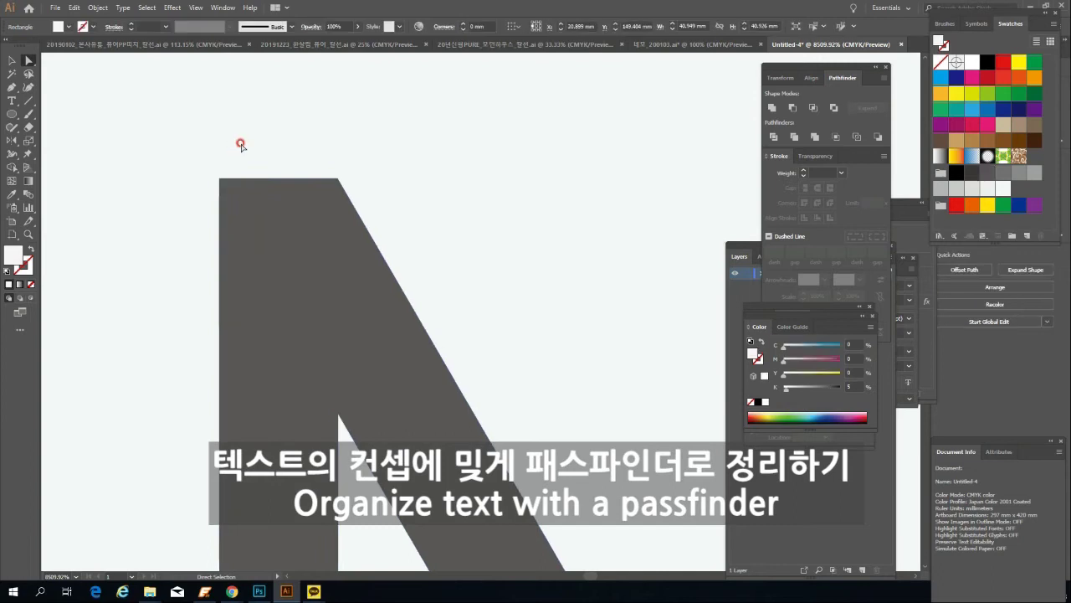
Step: Draw a card-coloured rectangle about 0.2 mm by 0.93 mm over the M's upper-left spur, flush with the stem's outer edge
left_click_drag(12, 114, 46, 112)
left_click_drag(199, 306, 212, 142)
key("v")
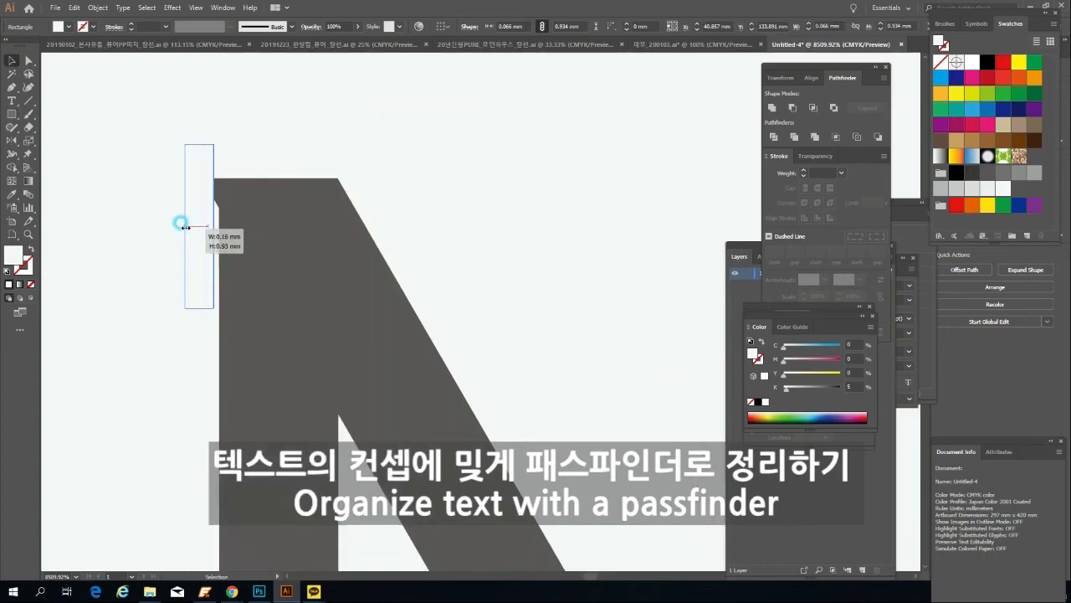
left_click(27, 235)
left_click_drag(179, 146, 332, 329)
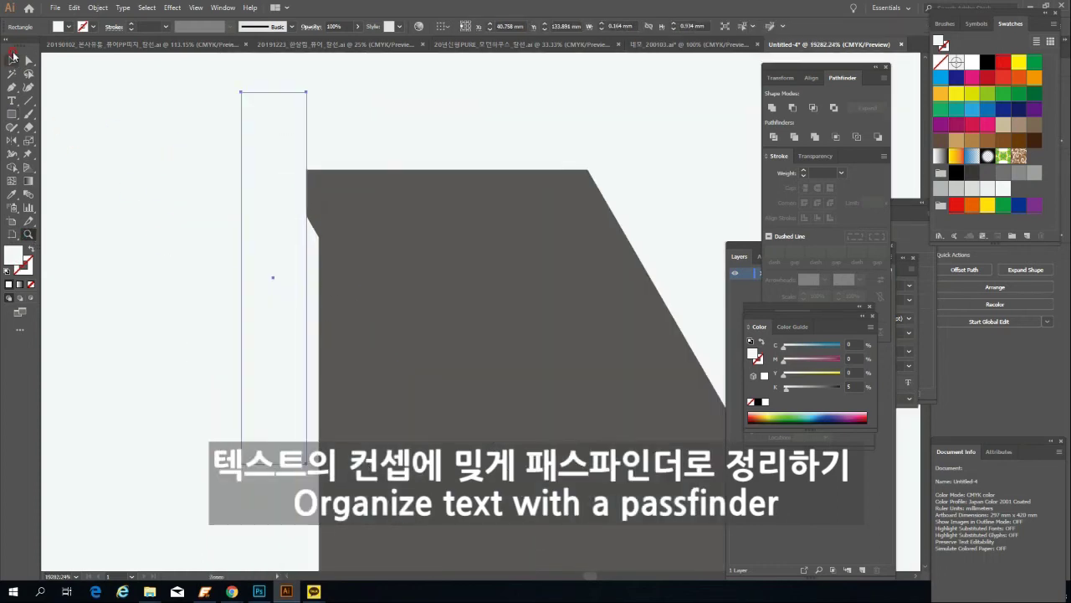
left_click(17, 62)
key("ctrl+y")
left_click_drag(307, 276, 318, 277)
Step: Copy the narrow rectangle straight across onto the spur at the M's upper-right corner, flush with the stem's outer edge
left_click(30, 236)
left_click(433, 304, "alt")
left_click(242, 307, "alt")
left_click(156, 306, "alt")
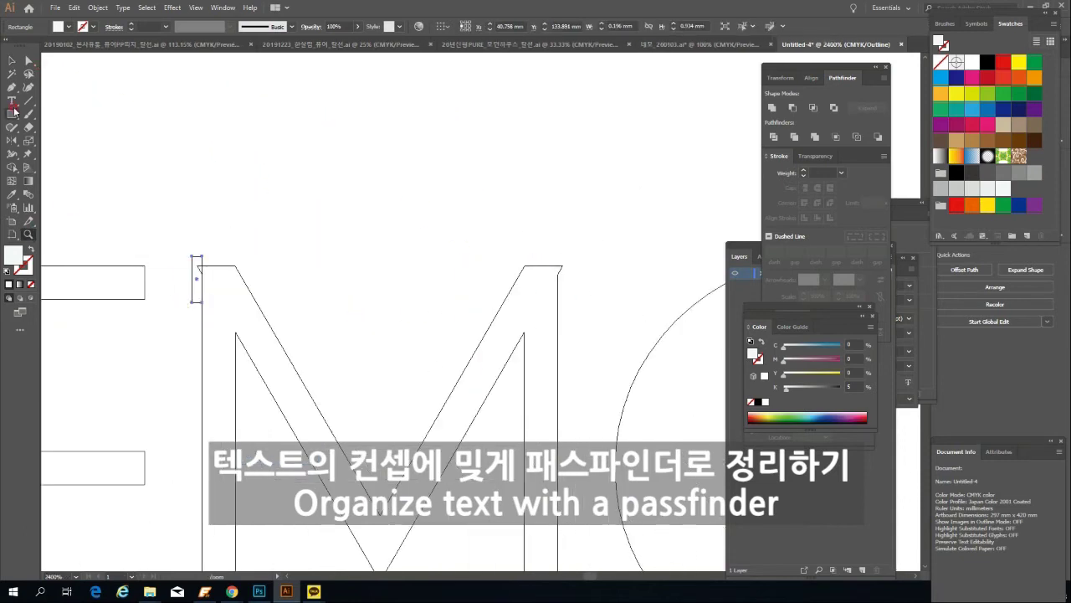
key("v")
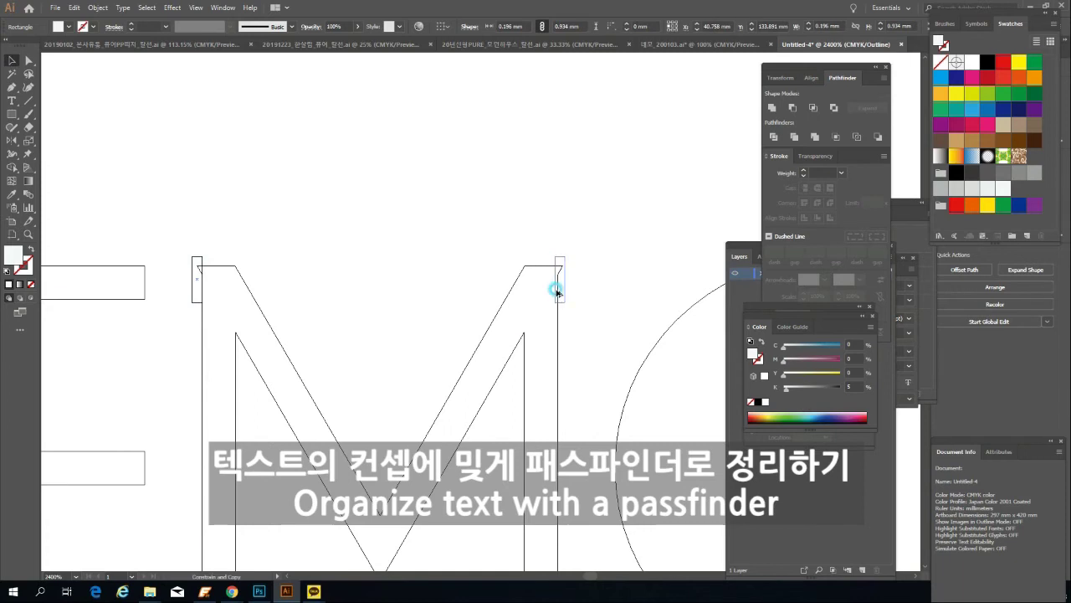
key("ctrl+a")
left_click(316, 210)
key("ctrl+y")
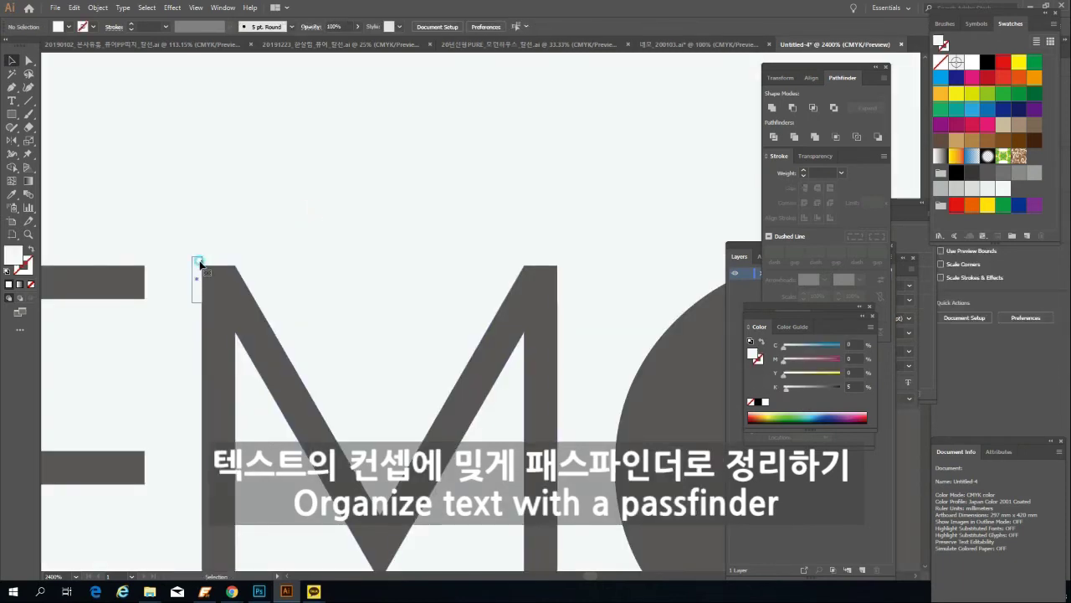
Step: Try to split the M along the two narrow rectangles with Pathfinder Divide
left_click(199, 264)
left_click(564, 270, "shift")
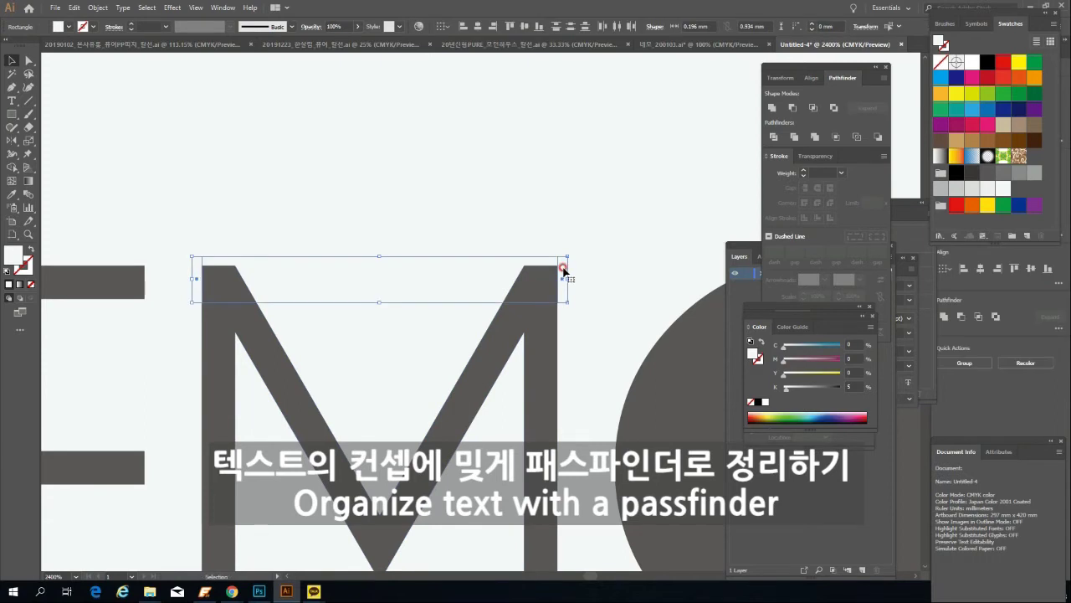
left_click(262, 341)
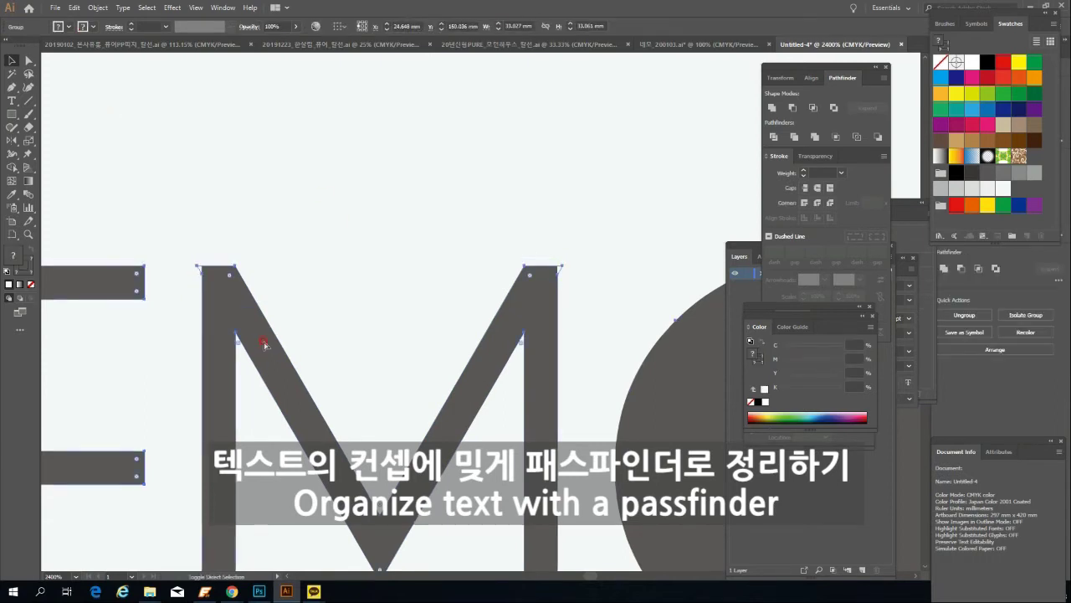
left_click(223, 296)
left_click(255, 248)
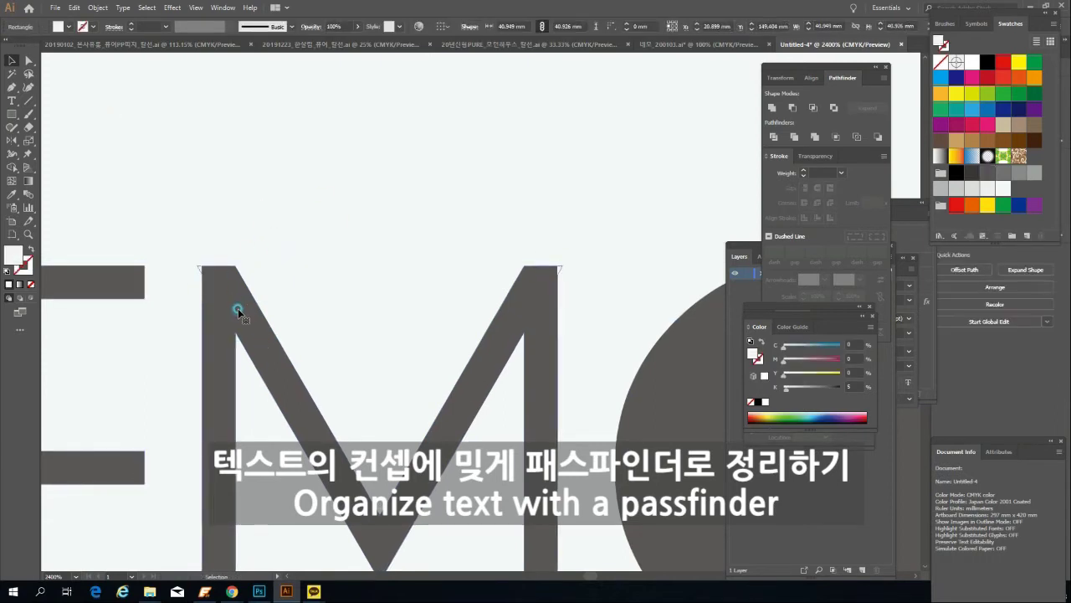
left_click(198, 276)
left_click(564, 278, "shift")
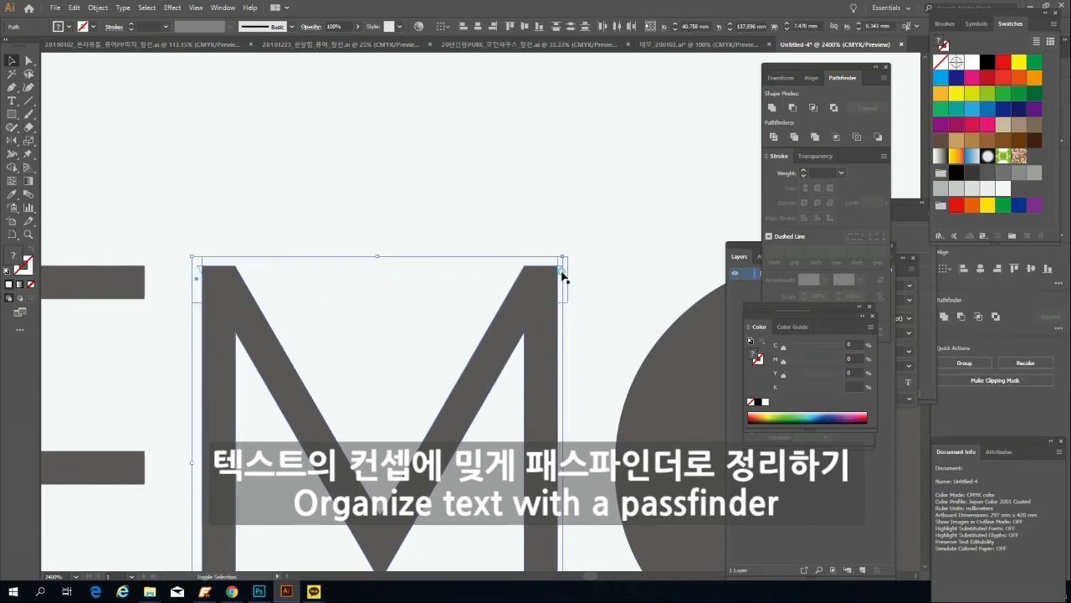
left_click(777, 138)
key("a")
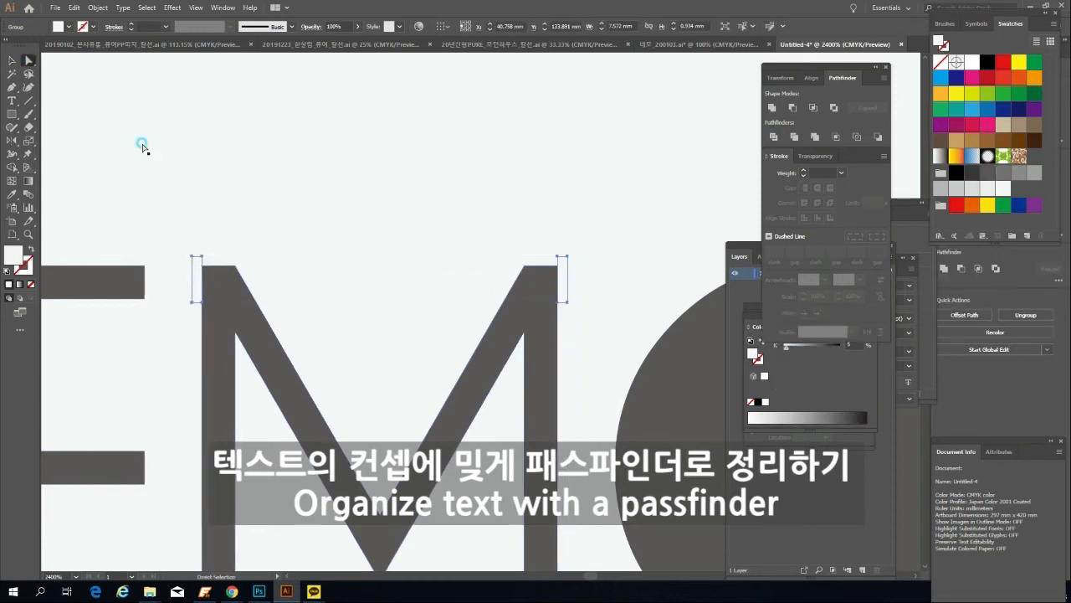
Step: Try to delete the pieces beside the M's upper corners, and undo the division
left_click(195, 268)
key("Delete")
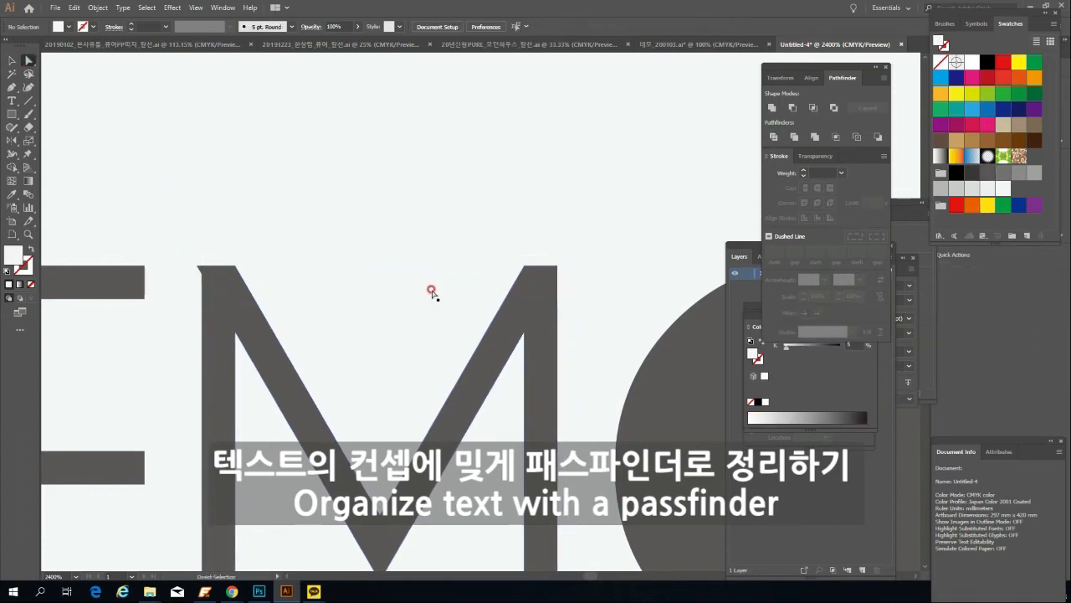
left_click(564, 272)
key("Delete")
left_click(564, 267)
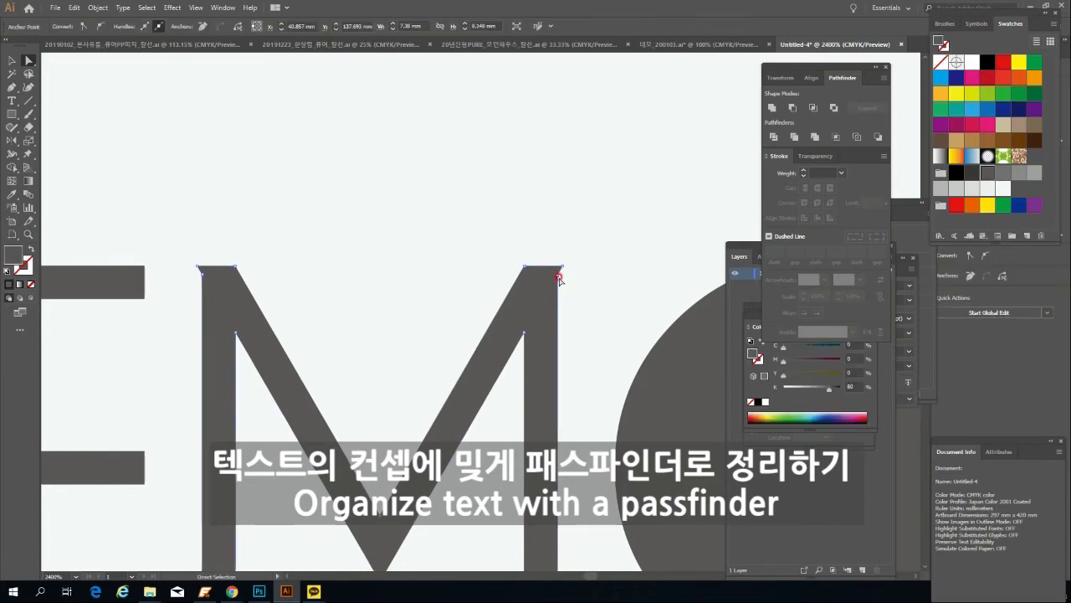
key("v")
left_click(91, 103)
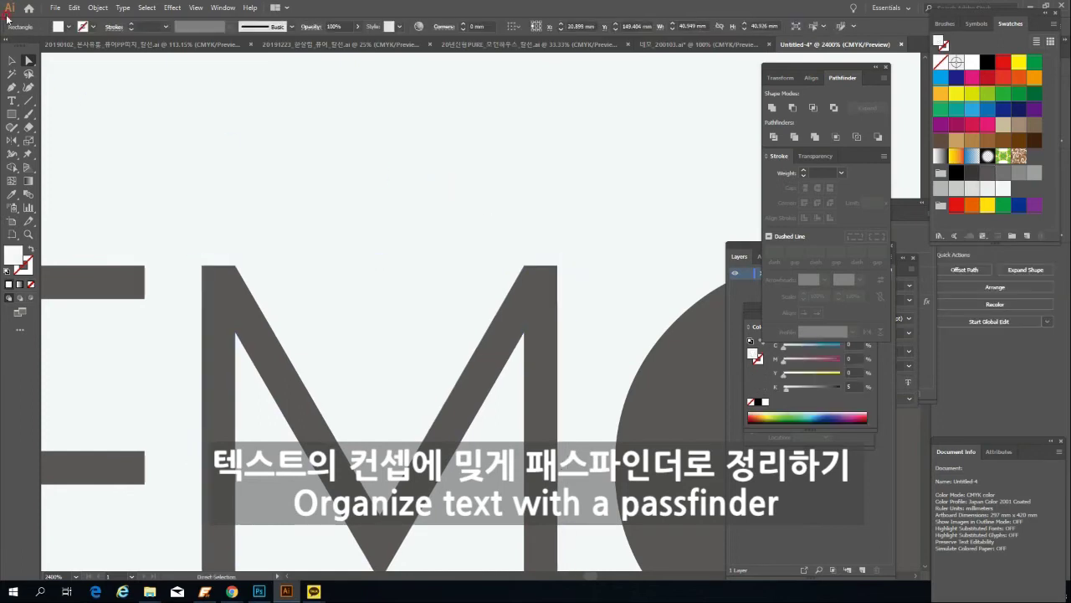
Step: Divide the M with both narrow rectangles using Pathfinder and delete the pieces outside its upper-left and upper-right corners
key("v")
left_click(246, 323, "shift")
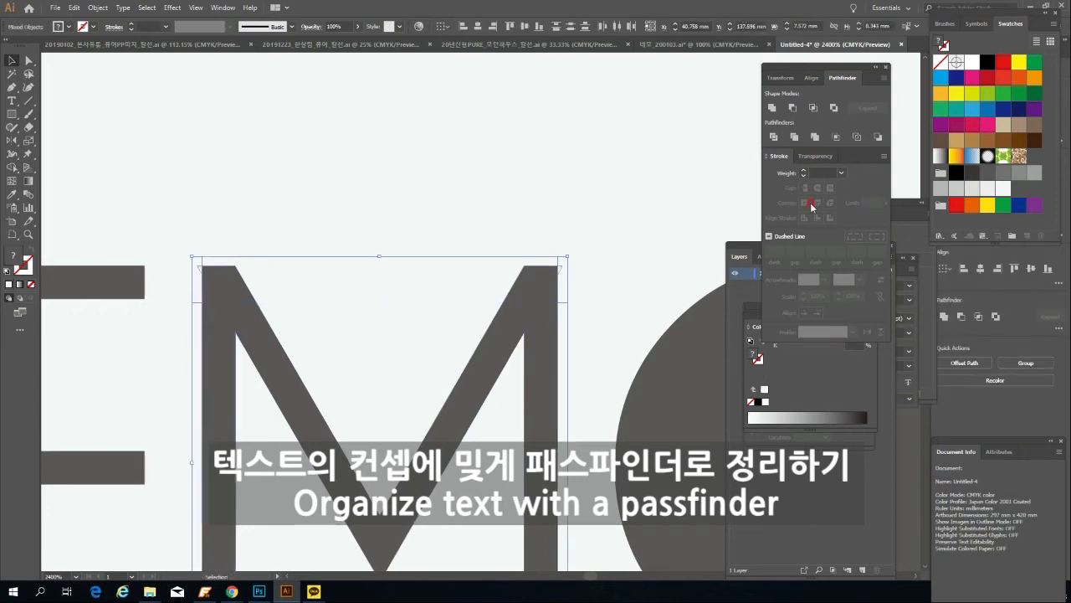
left_click(772, 136)
key("a")
left_click(192, 259)
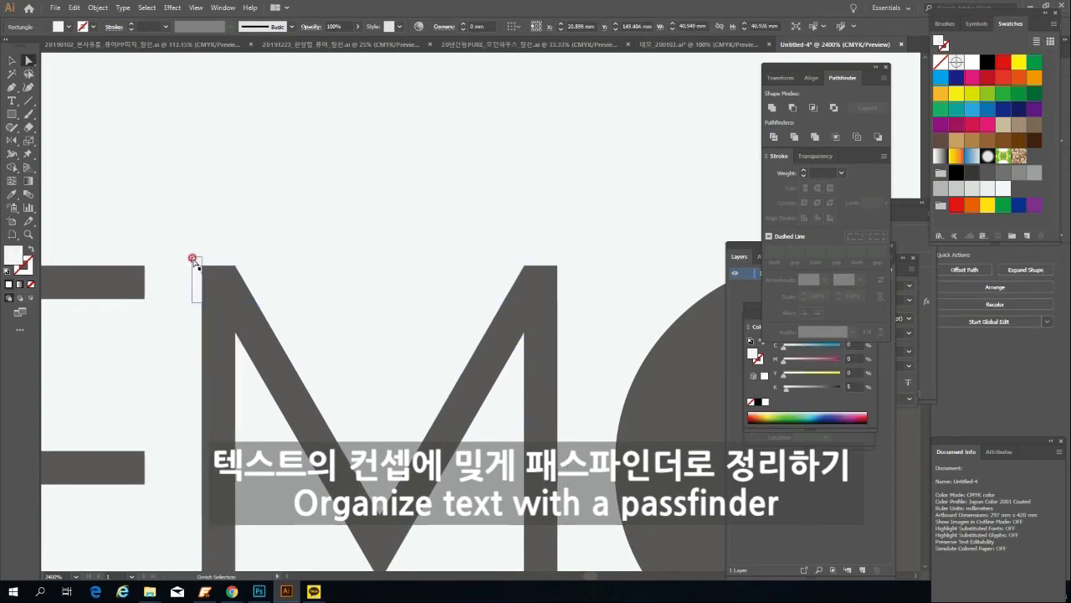
left_click(198, 263)
left_click(591, 279)
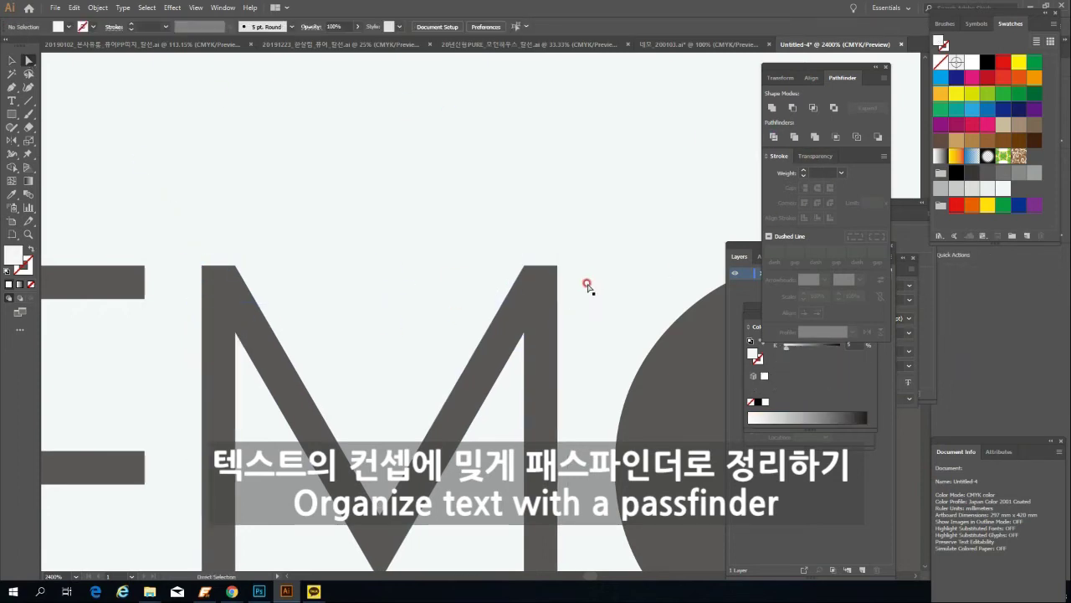
left_click(562, 268)
Step: Change the typeface of the large "3" below the white card to 윤고딕 130_TT
left_click(30, 234)
scroll(430, 306, "down", 6)
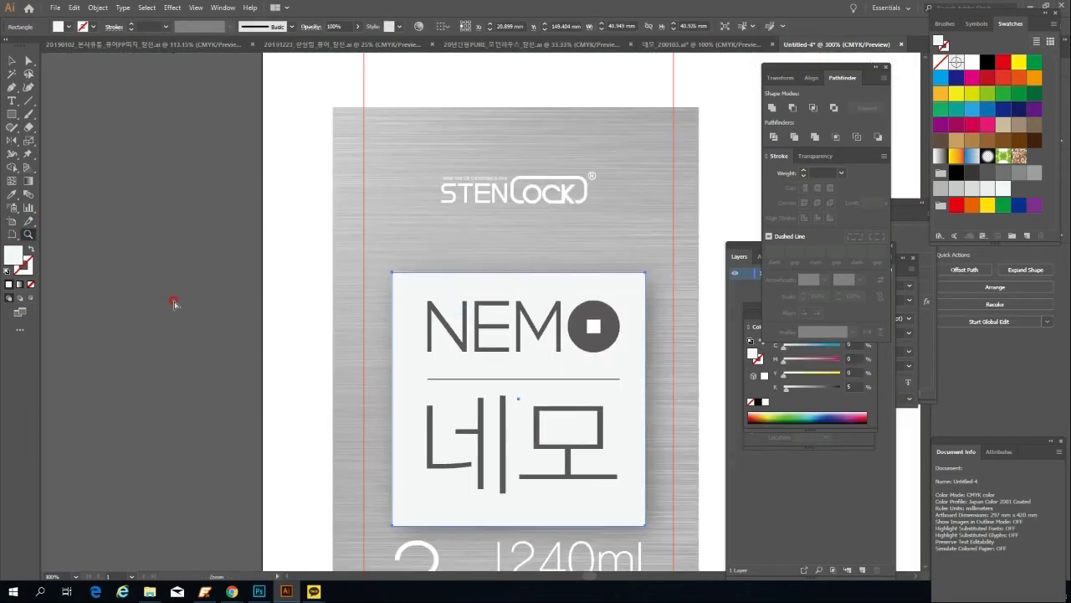
scroll(549, 361, "down", 2)
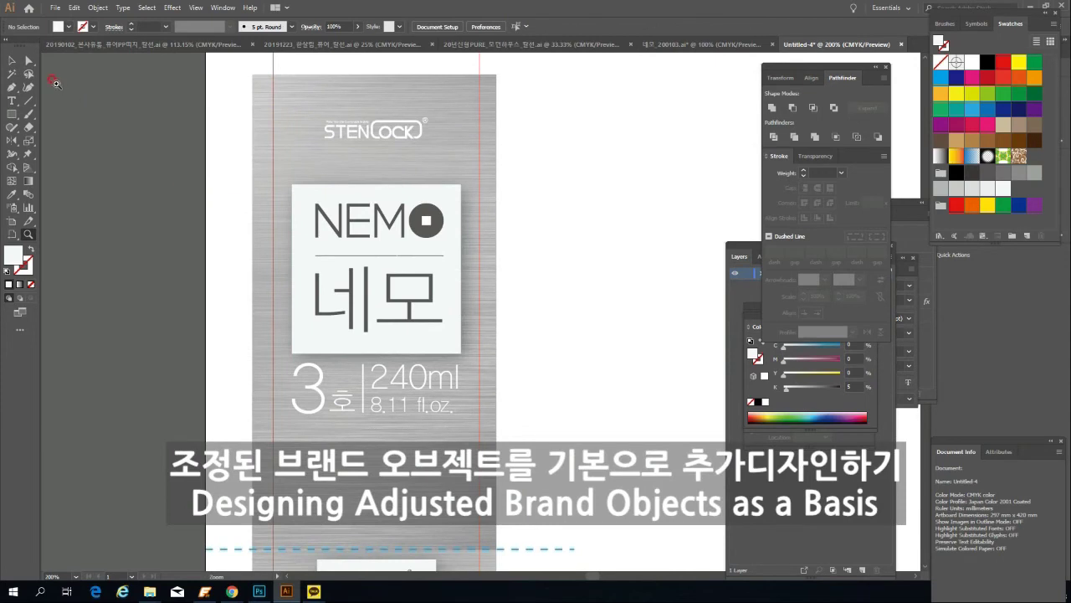
left_click(299, 383)
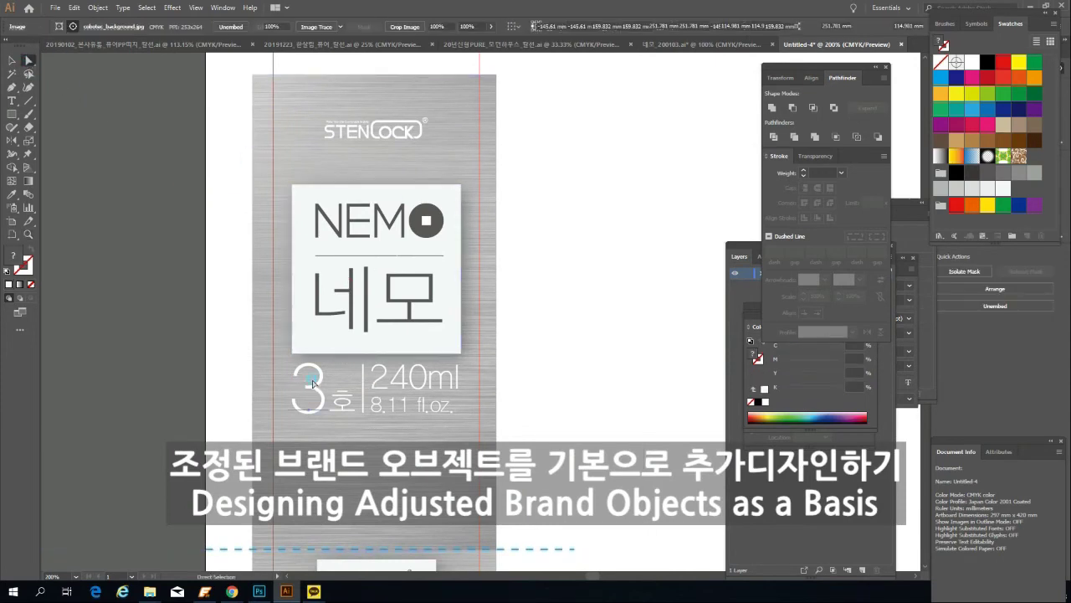
left_click(490, 27)
left_click(469, 52)
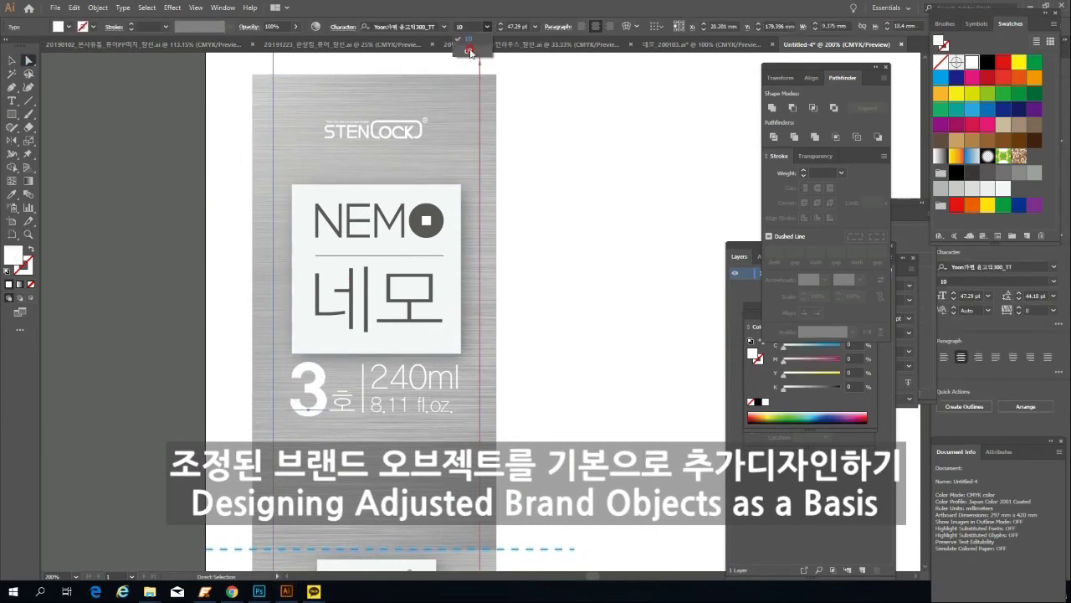
left_click(444, 27)
left_click(591, 205)
left_click(464, 87)
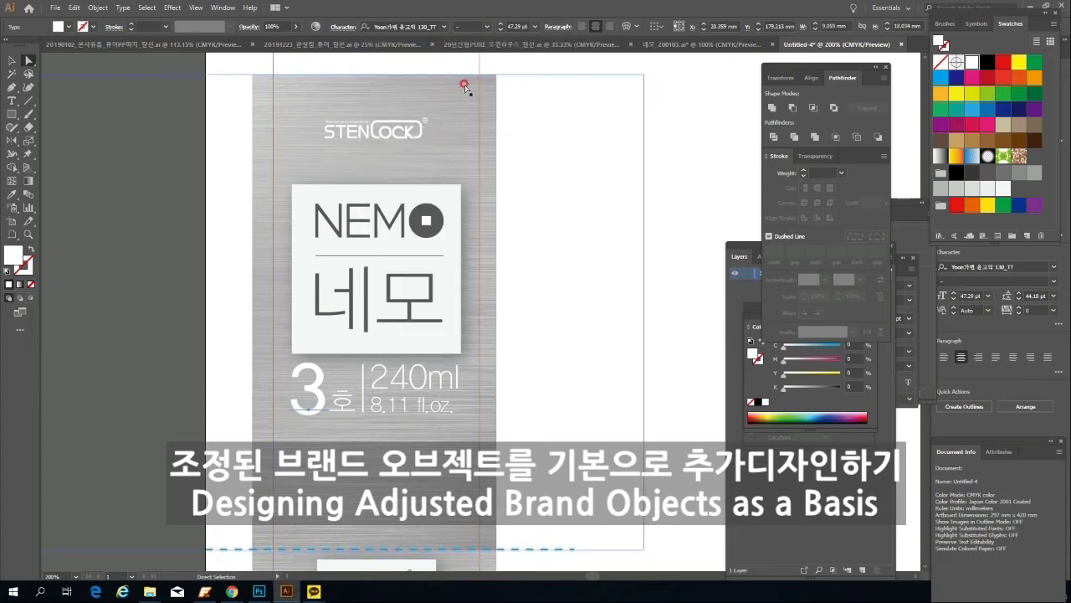
Step: Set the "240ml" text to the 윤고딕100S_TT typeface in style 25
left_click(12, 60)
left_click(29, 60)
left_click(414, 378)
left_click(443, 27)
scroll(622, 261, "down", 15)
left_click(418, 210)
left_click(488, 27)
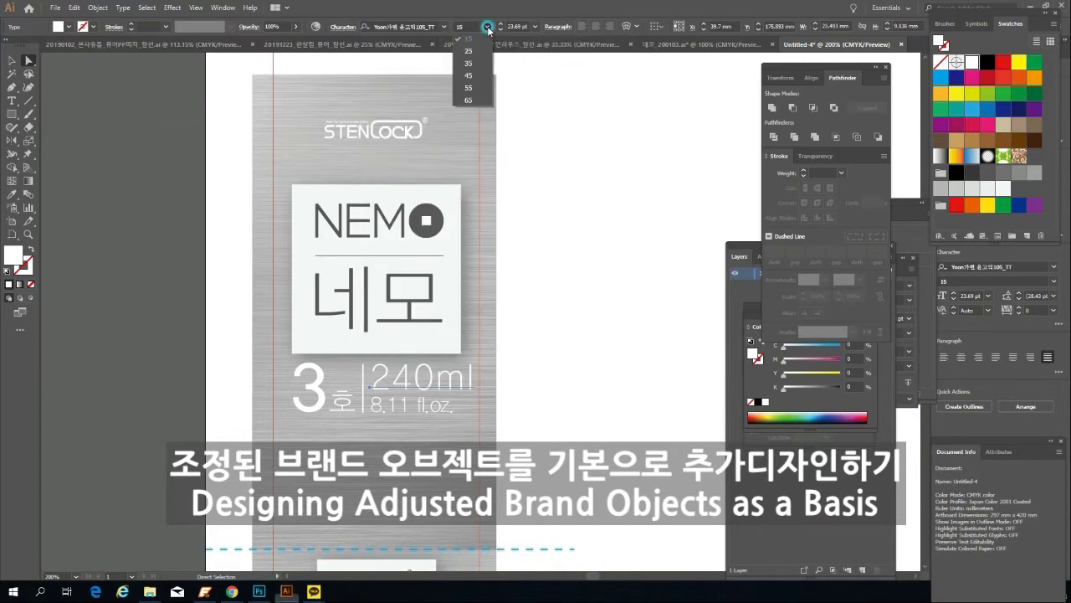
left_click(469, 51)
Step: Tighten the tracking of the "240ml" text to -100
left_click(342, 26)
left_click(312, 95)
left_click(347, 93)
left_click(360, 138)
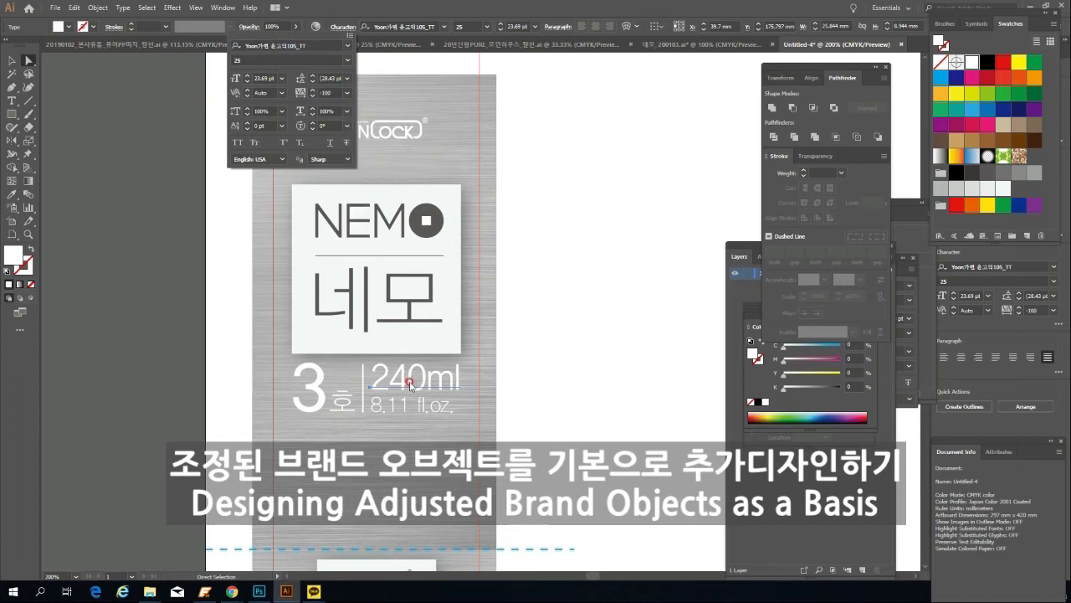
Step: Set the "8.11 fl.oz." text to the 윤고딕100S_TT typeface in style 25
left_click(412, 404)
left_click(444, 27)
left_click(527, 80)
left_click(488, 27)
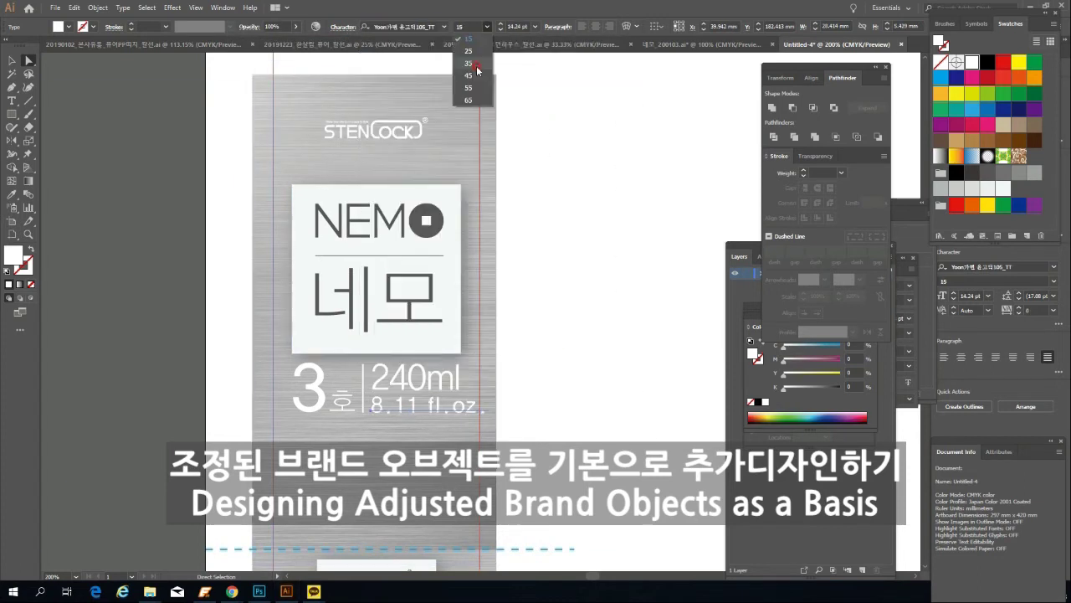
left_click(469, 51)
Step: Tighten the tracking of the "8.11 fl.oz." text to -100 and deselect it
left_click(342, 27)
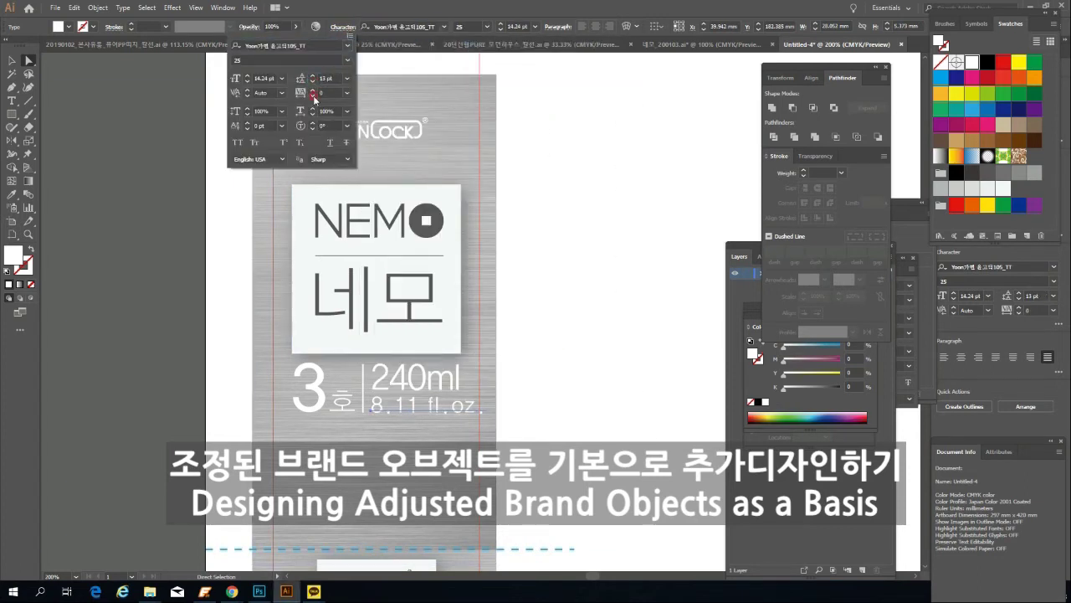
left_click(347, 93)
left_click(358, 107)
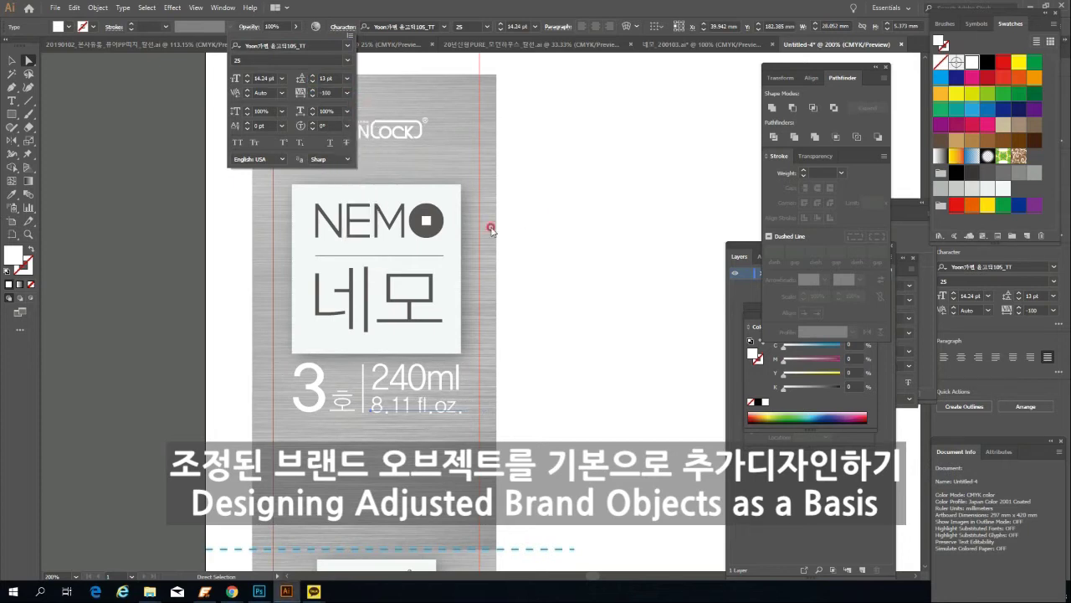
left_click(556, 266)
key("t")
key("Escape")
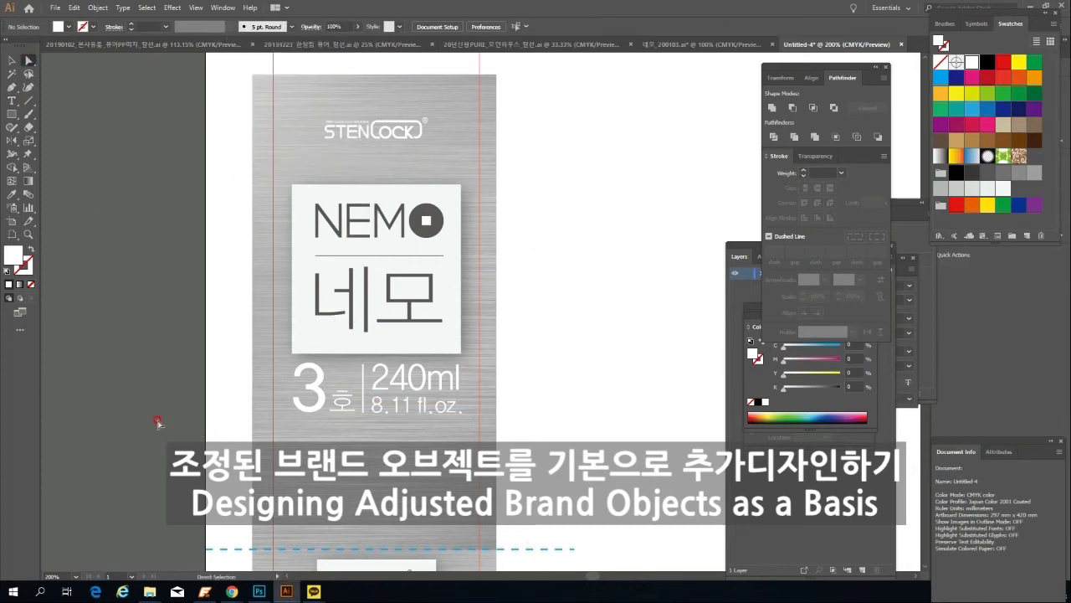
Step: Thin the vertical divider beside "3호" to 0.5 pt and shift the divider and volume text closer to the size number
left_click(342, 402)
key("v")
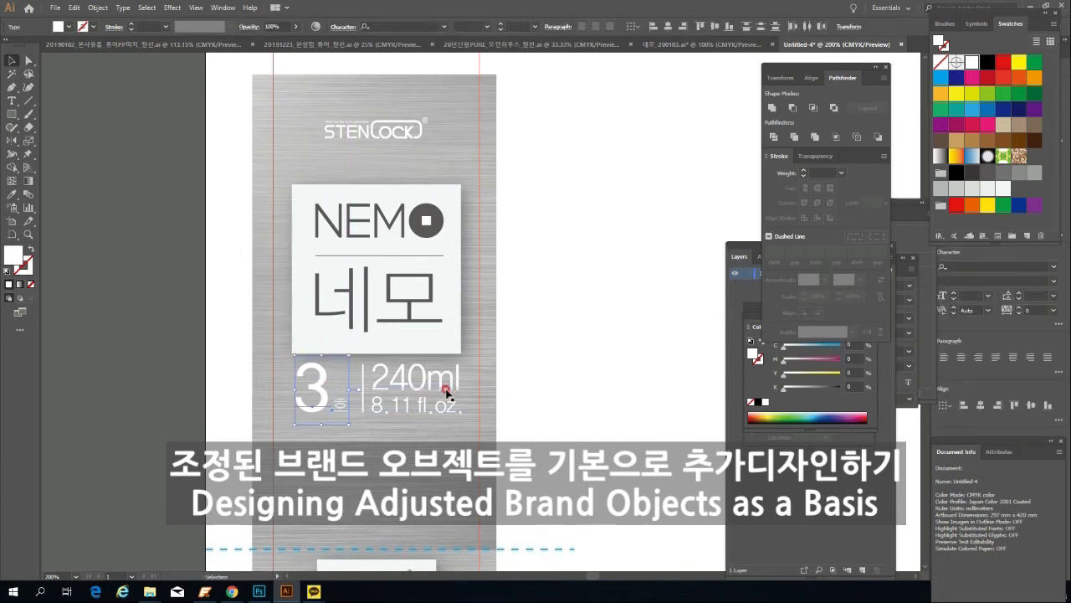
left_click(364, 377)
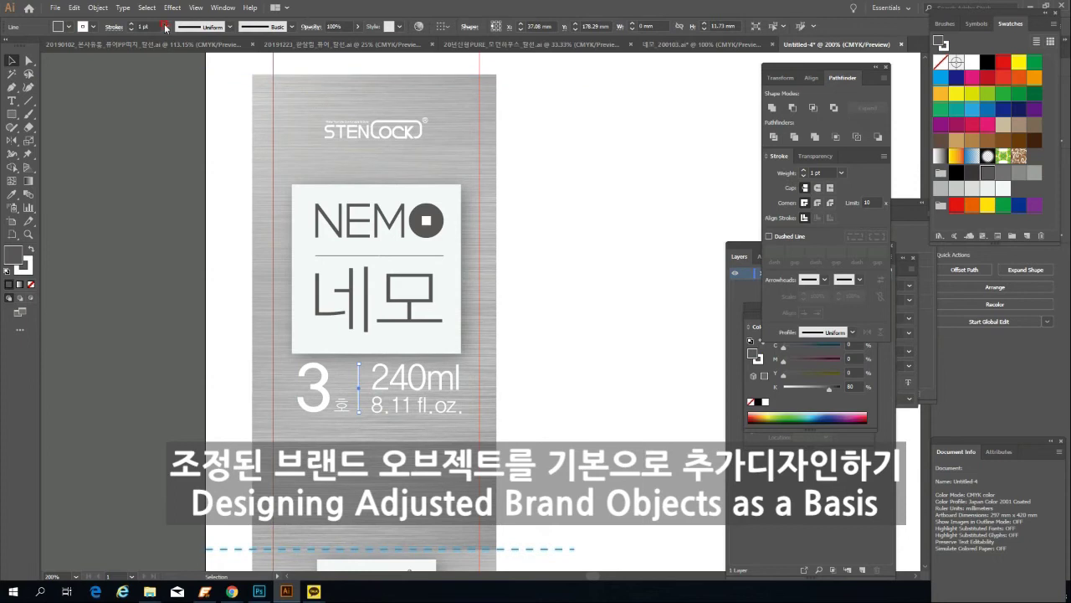
left_click_drag(487, 392, 485, 393)
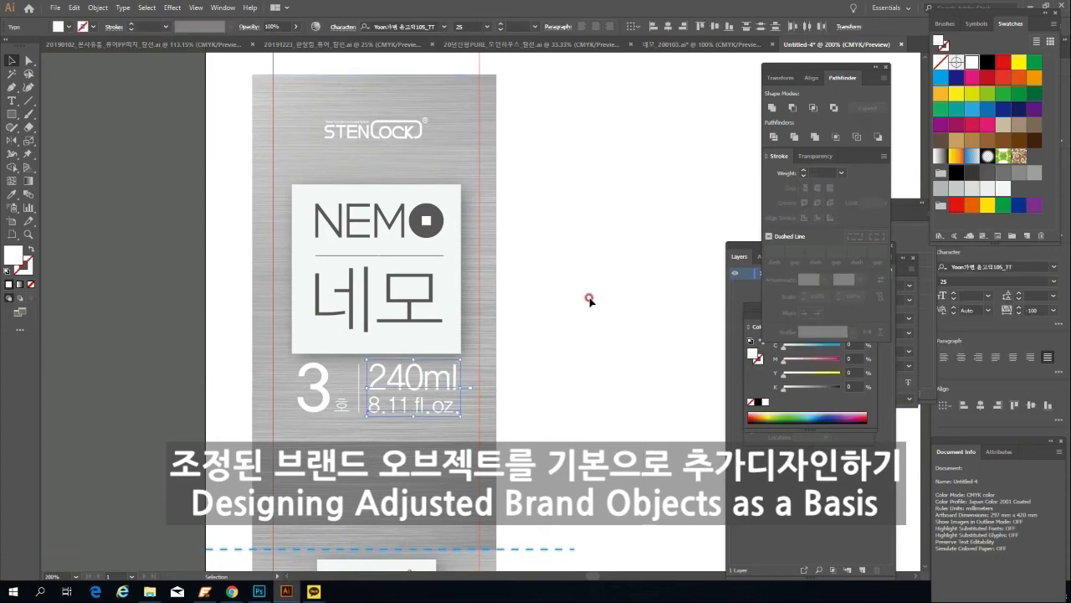
left_click(358, 372)
left_click(587, 346)
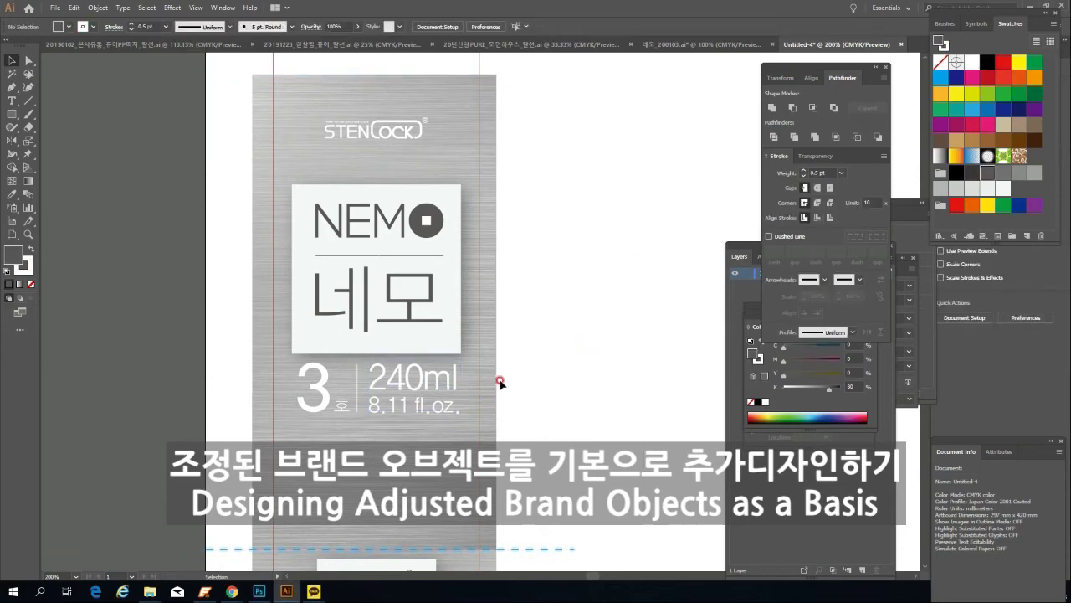
Step: Match the colour of the small square inside the NEMO "O" to the light card behind the lettering
scroll(376, 418, "up", 2)
key("a")
left_click(404, 358)
left_click(632, 260)
key("z")
left_click(490, 340, "alt")
left_click(517, 293)
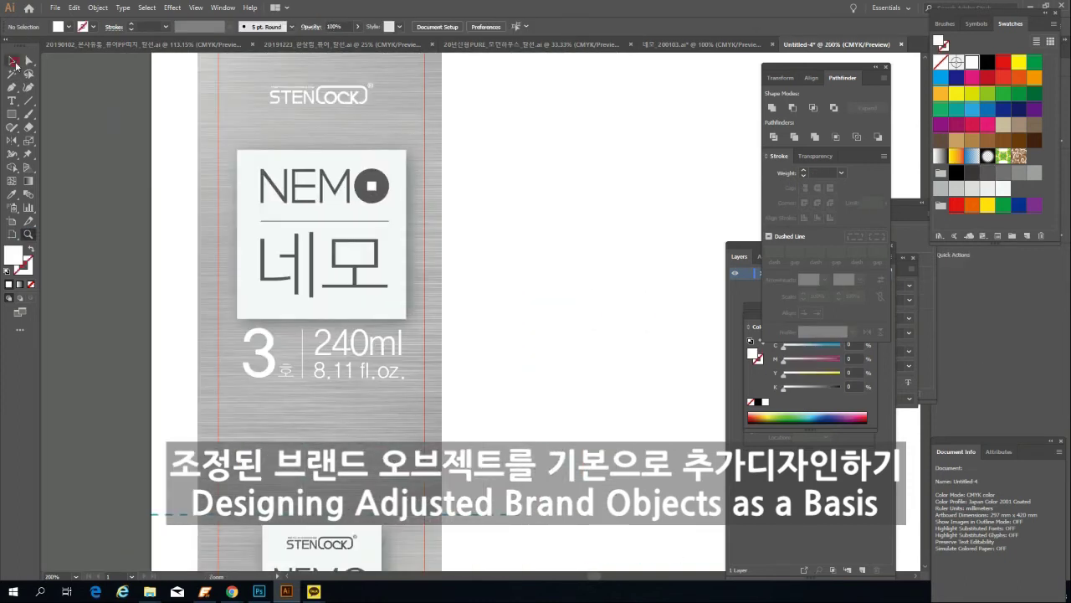
key("v")
left_click_drag(430, 201, 344, 176)
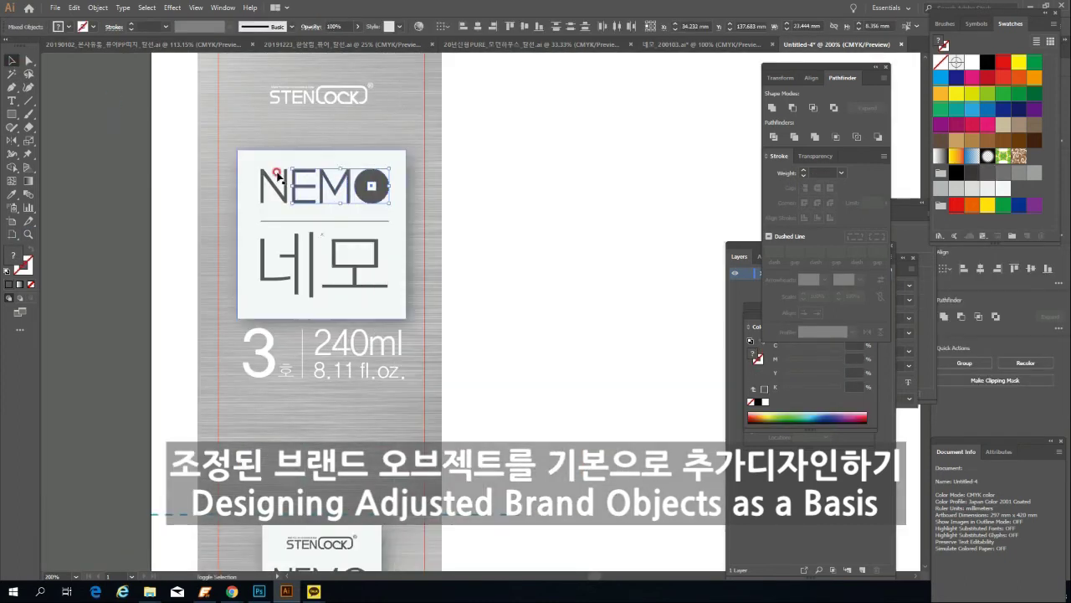
left_click(268, 156)
key("i")
left_click(269, 149)
key("ctrl+shift+a")
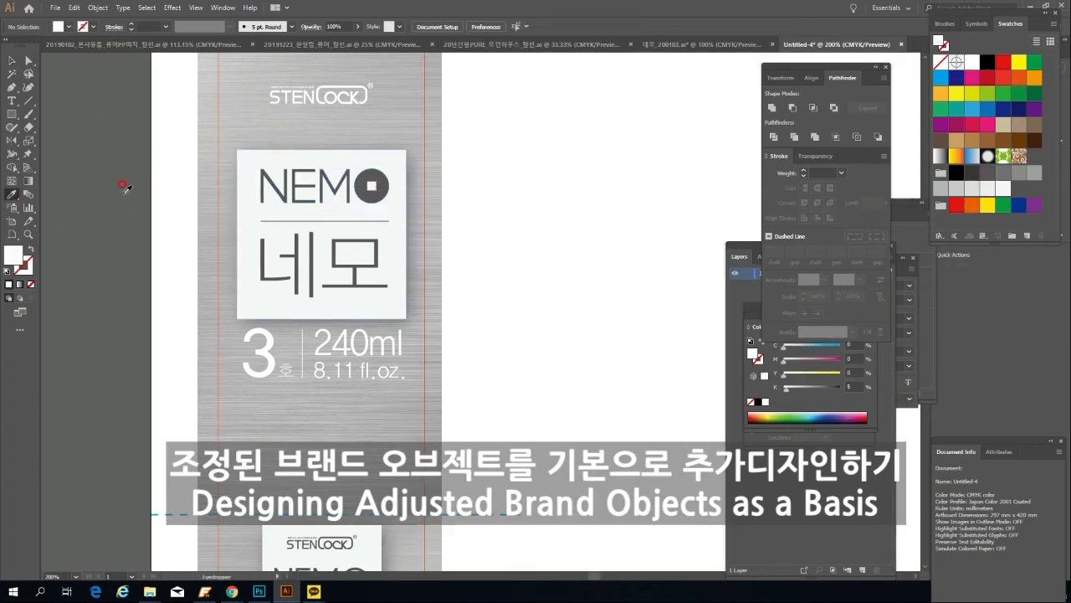
Step: Group the "3호", divider and volume text, and scale the group down to about 34 mm wide, centred below the NEMO card
key("ctrl+minus")
key("v")
left_click(424, 399)
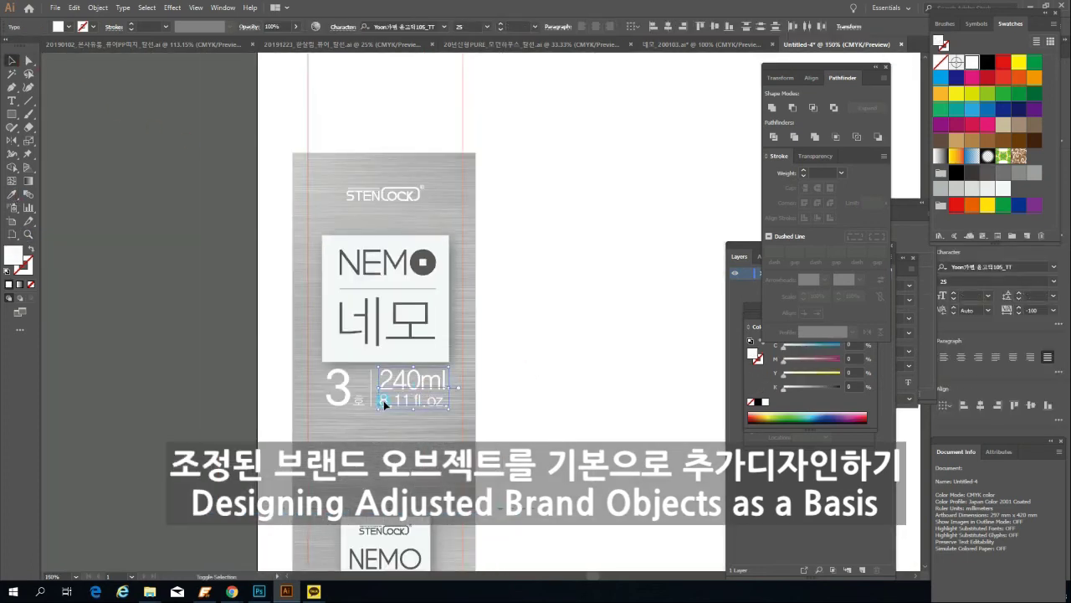
left_click_drag(260, 416, 586, 308)
left_click(413, 399)
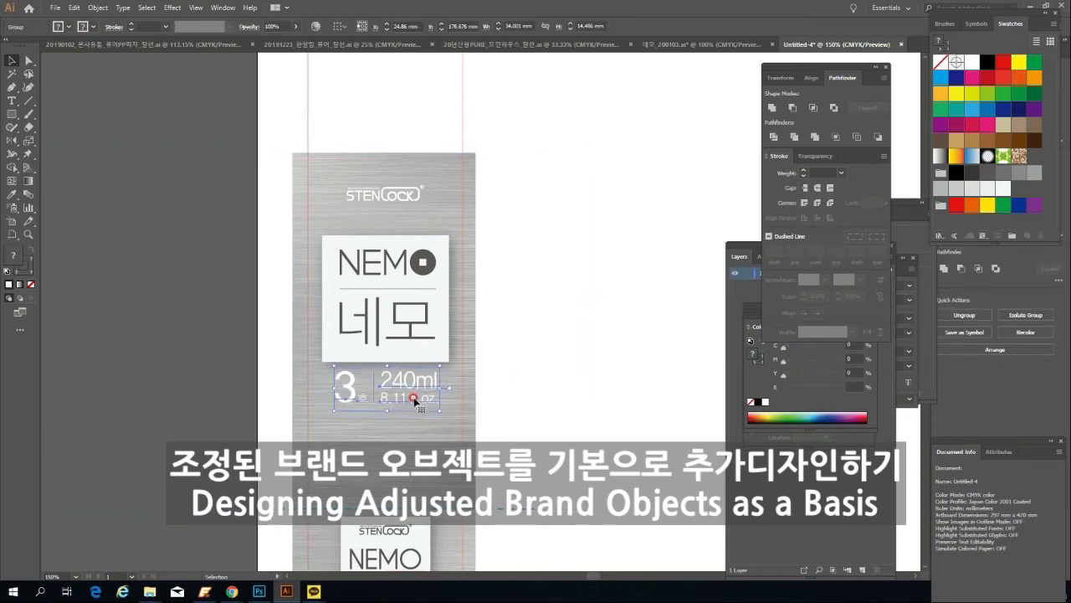
Step: Move the NEMO card together with the size and volume group slightly down the label
left_click(411, 316, "shift")
left_click_drag(411, 315, 411, 327)
left_click(411, 192)
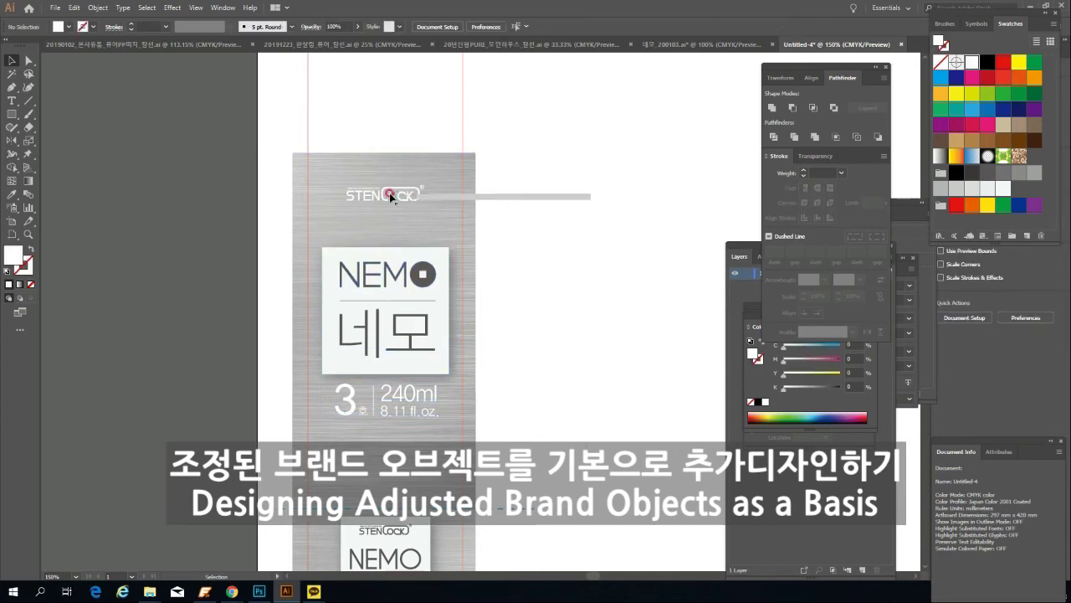
Step: Enlarge the STENLOCK logo and shift it, the NEMO card and the size group a little lower on the label
left_click(436, 208)
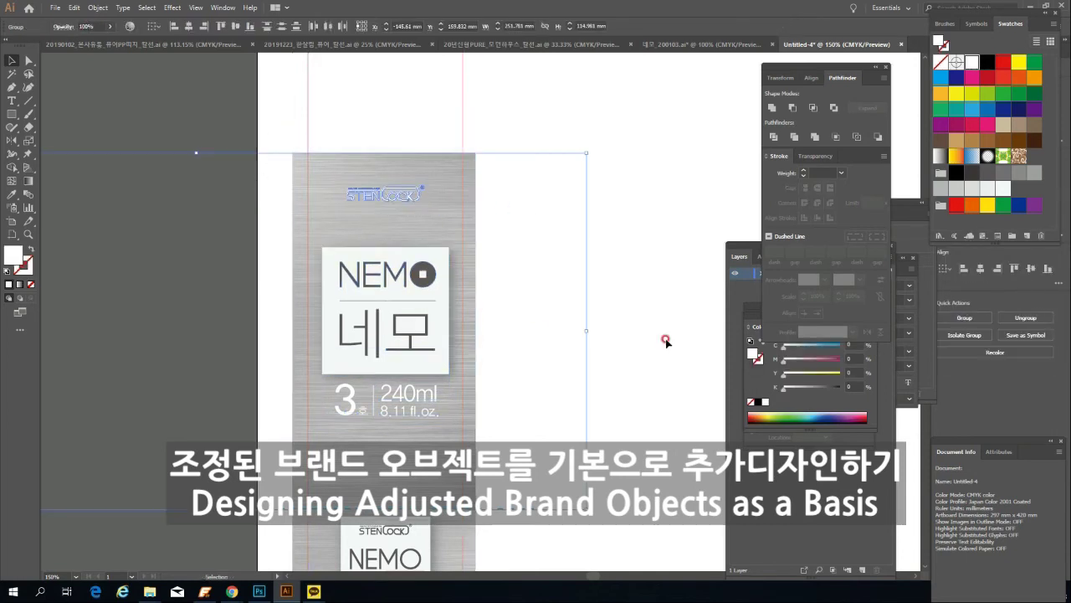
left_click(570, 326)
key("v")
left_click(419, 202)
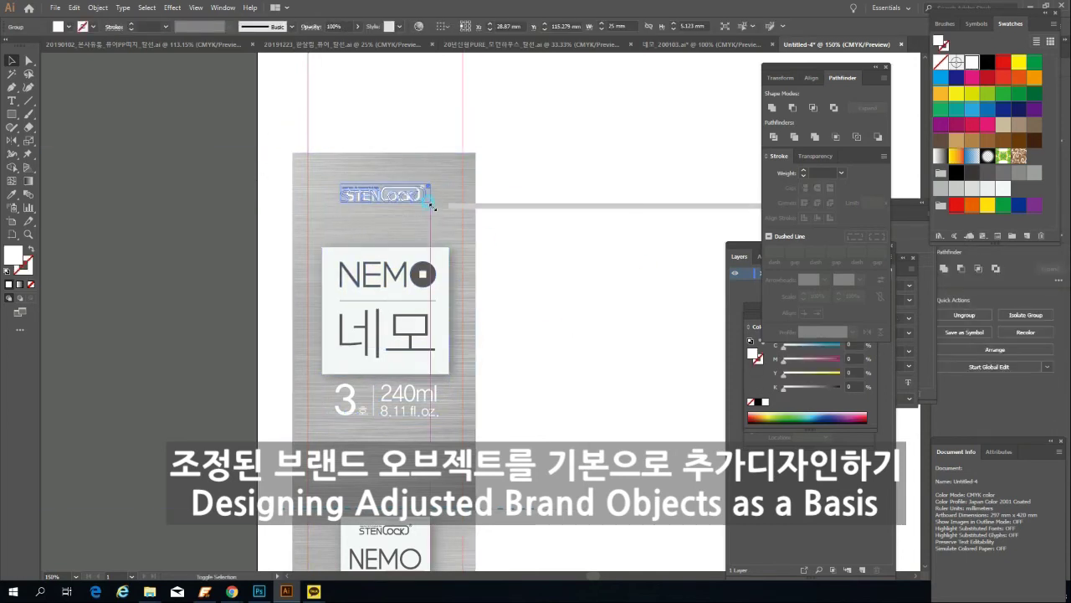
left_click(651, 259)
left_click_drag(404, 326, 405, 333)
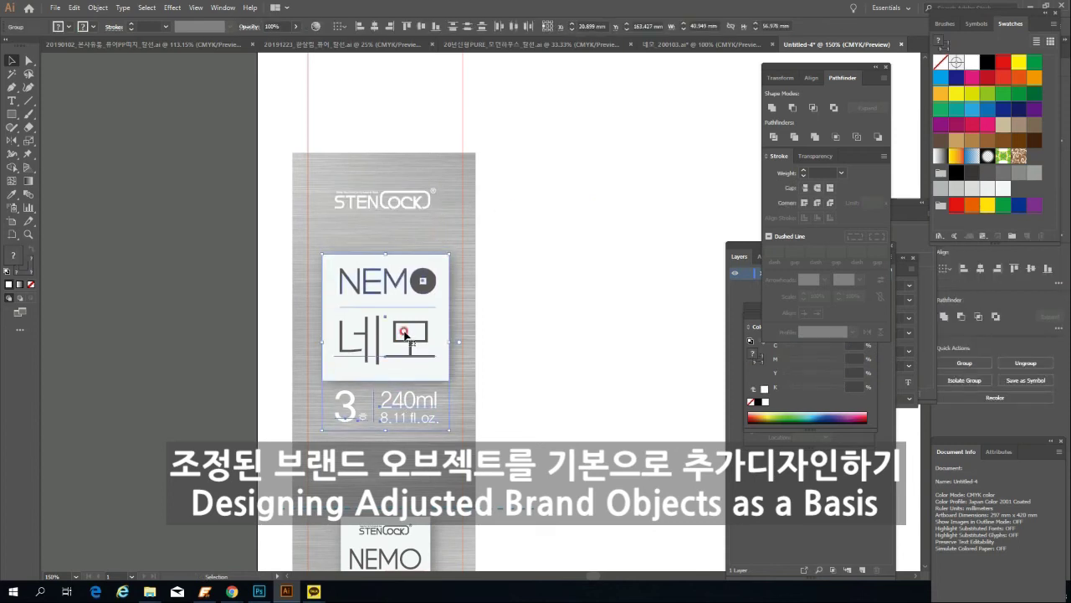
left_click(564, 311)
Step: Reduce the font size of the "ml" characters in the "240ml" text
left_click_drag(547, 424, 572, 317)
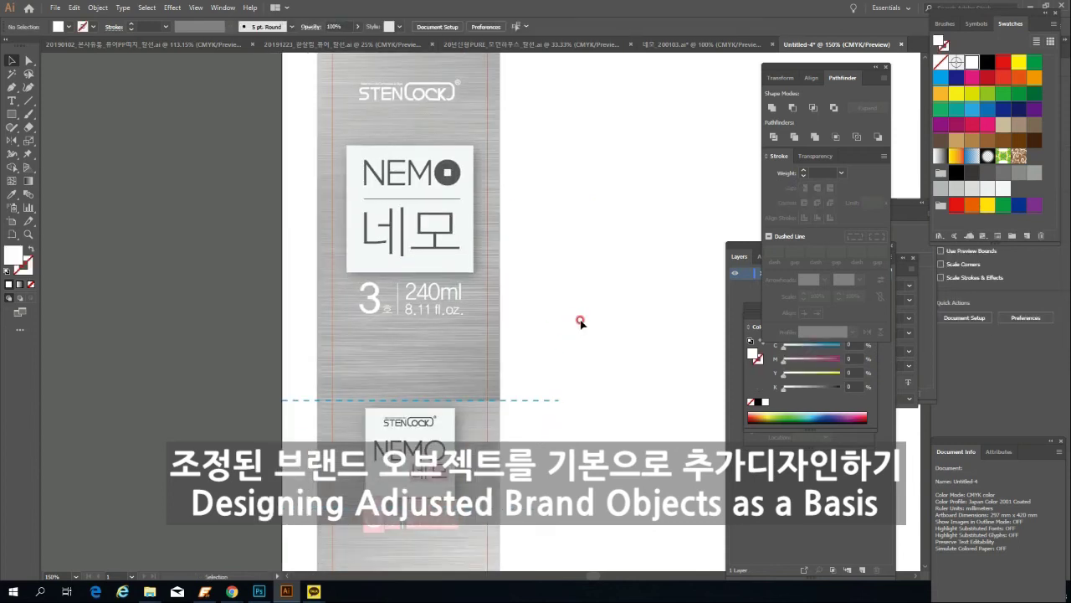
left_click(11, 104)
left_click_drag(440, 291, 461, 291)
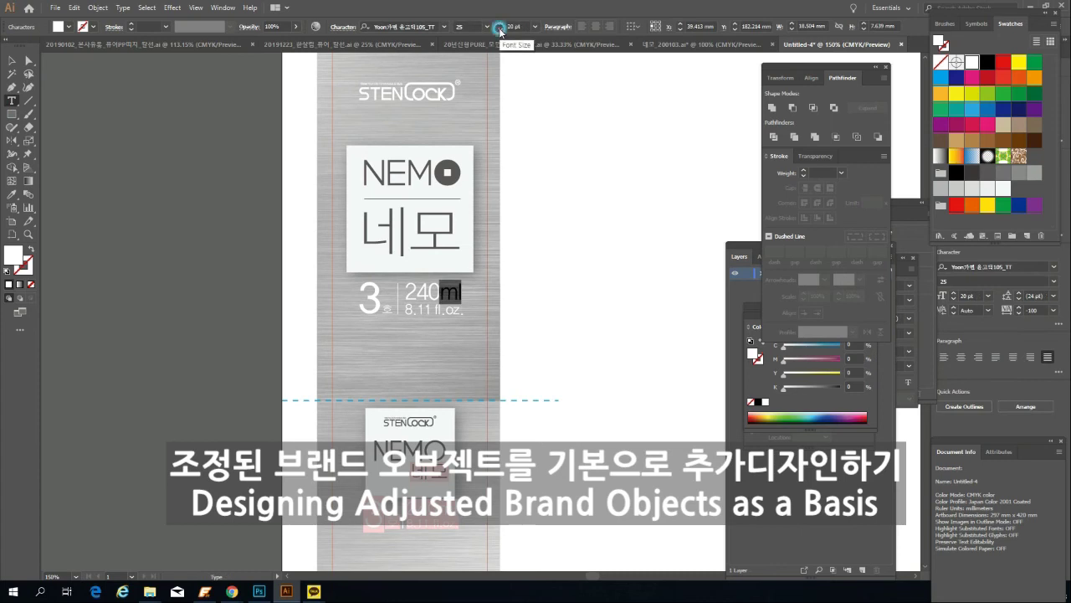
left_click(142, 157, "ctrl")
Step: Scale the "8.11 fl.oz." text down to 10.68 pt, about 16.9 mm wide
scroll(474, 248, "up", 3)
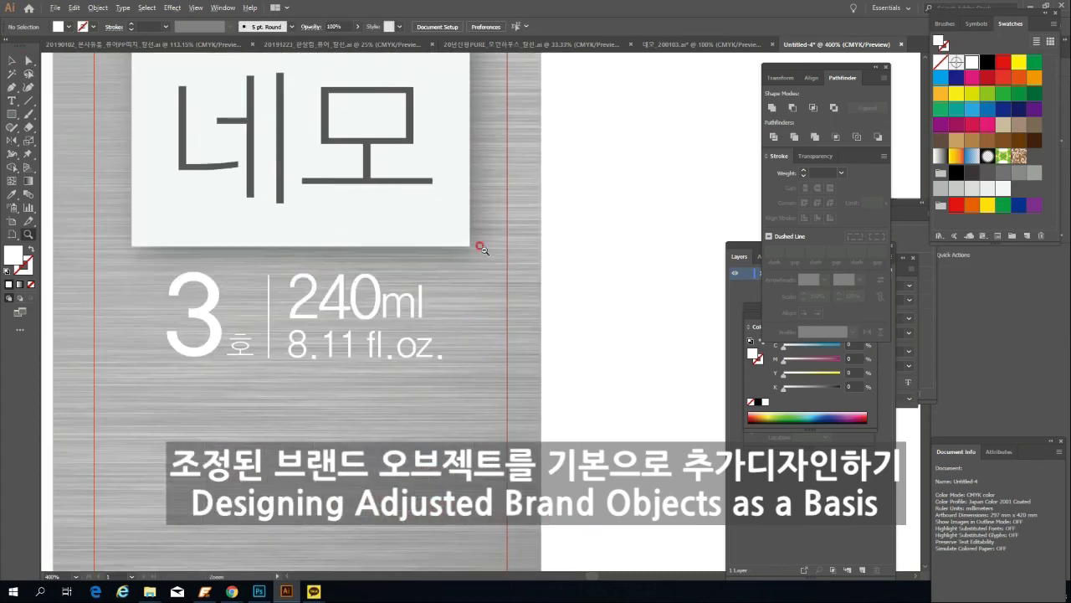
left_click(392, 370)
key("Escape")
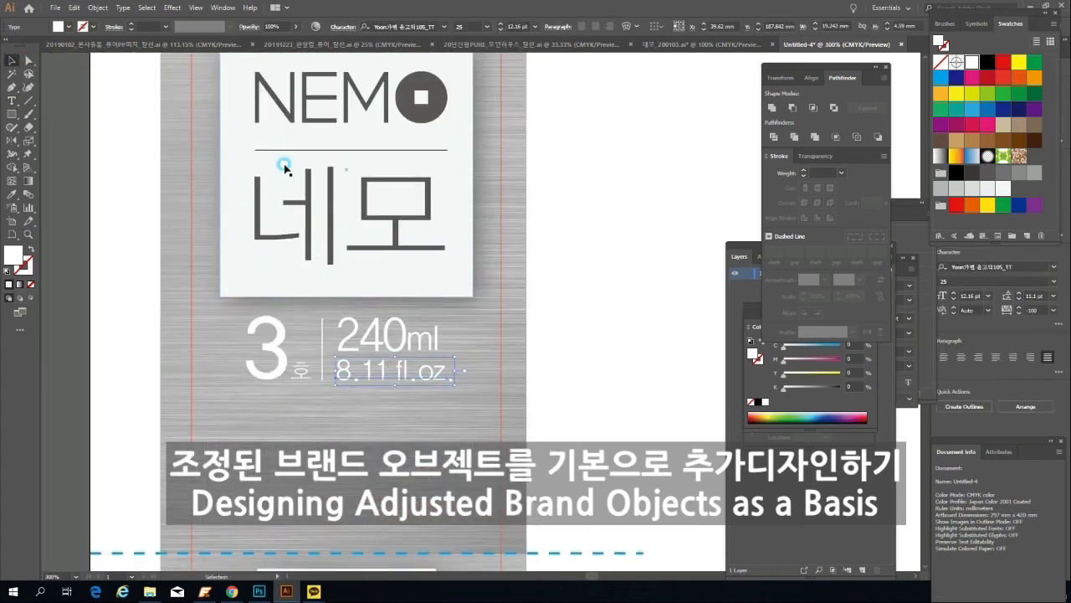
left_click_drag(457, 355, 441, 361)
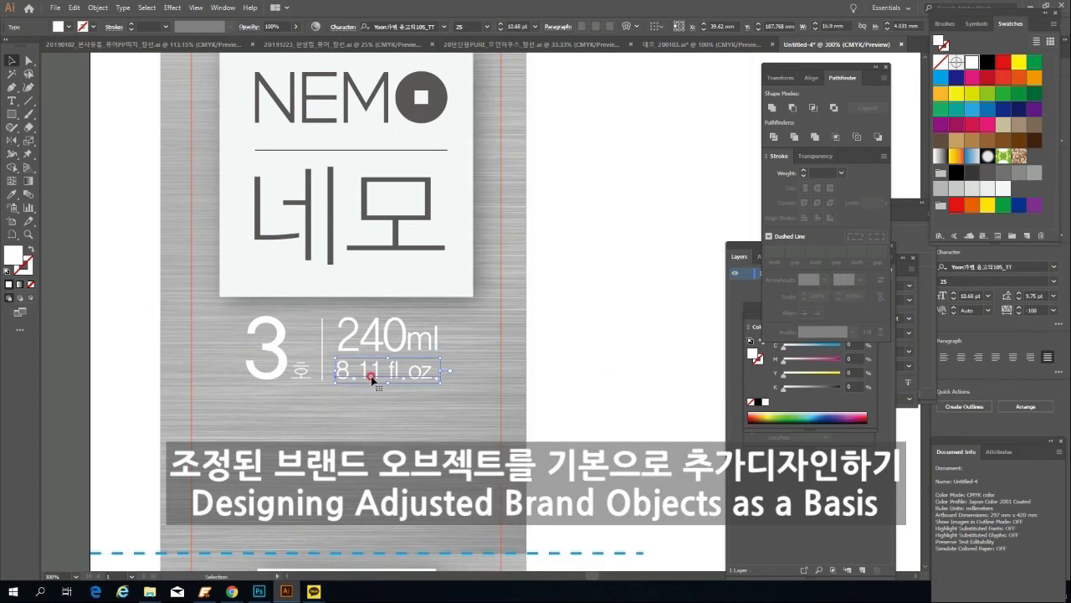
left_click(628, 357)
Step: Sample the text style of the "호" character onto the "ml" unit in "240ml"
left_click(12, 101)
left_click_drag(407, 341, 437, 339)
left_click(12, 194)
left_click(301, 368)
left_click(627, 333, "ctrl")
key("t")
key("ctrl+z")
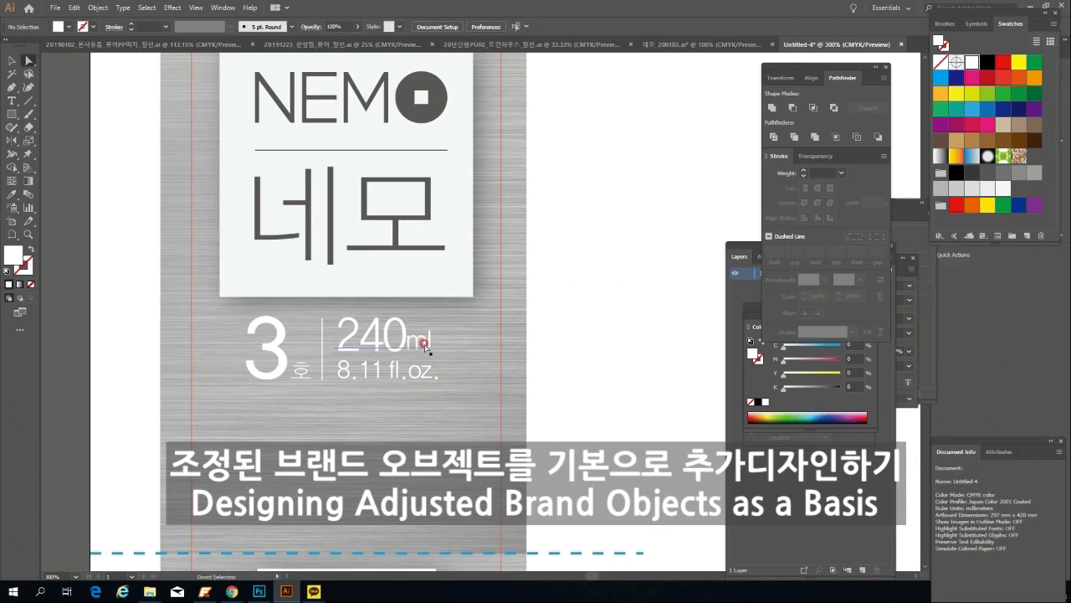
Step: Set the tracking between "240" and "ml" to -300
left_click(342, 26)
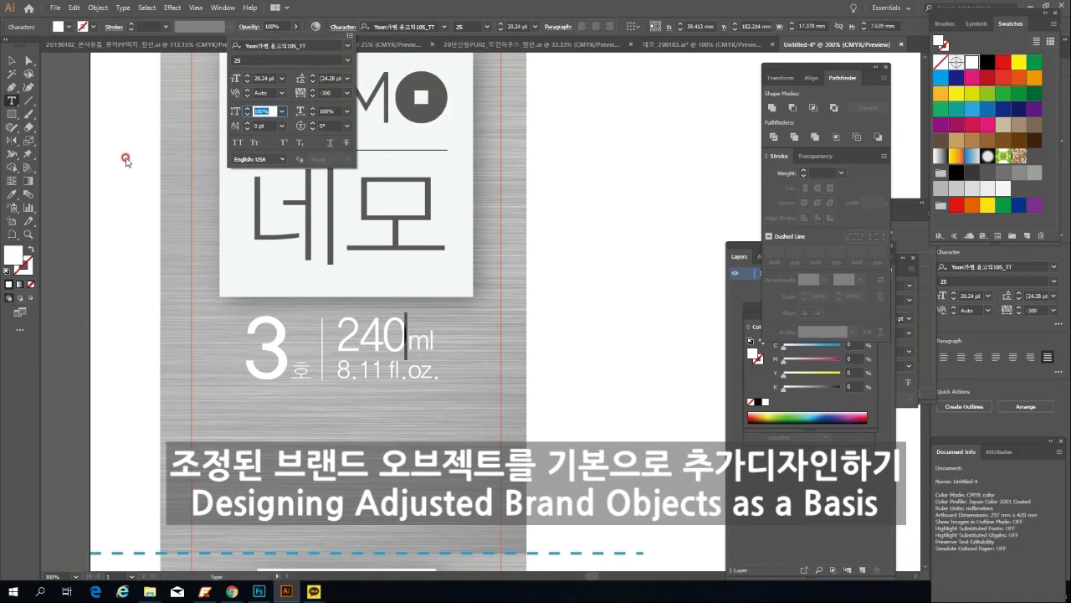
key("Escape")
key("Escape")
Step: Centre the size and volume group under the card, in line with the edges of the NEMO lettering
left_click(523, 408)
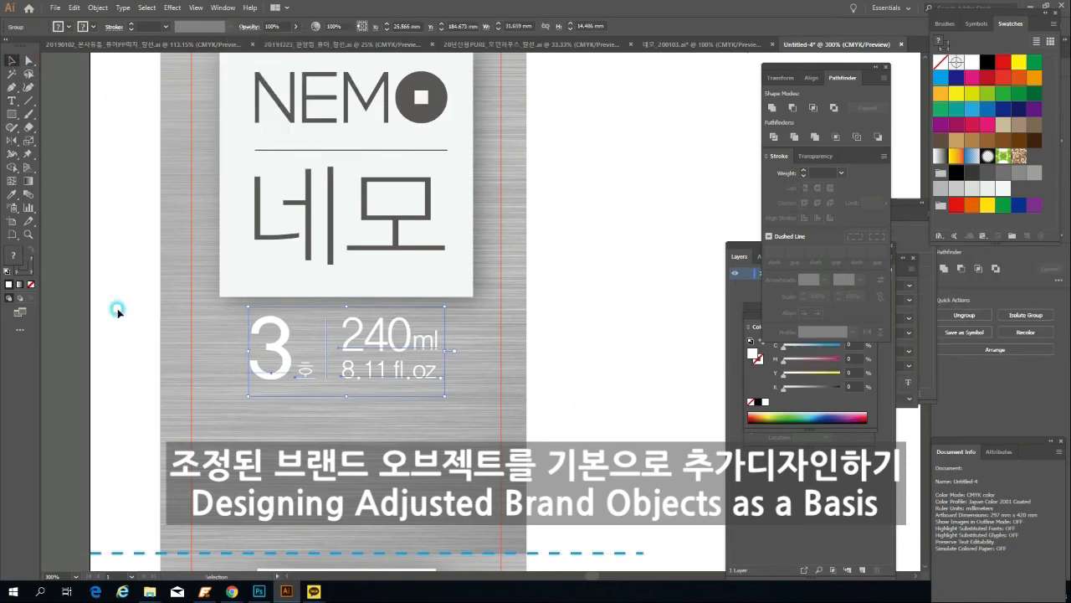
scroll(497, 316, "down", 2)
scroll(545, 387, "up", 1)
left_click(406, 418)
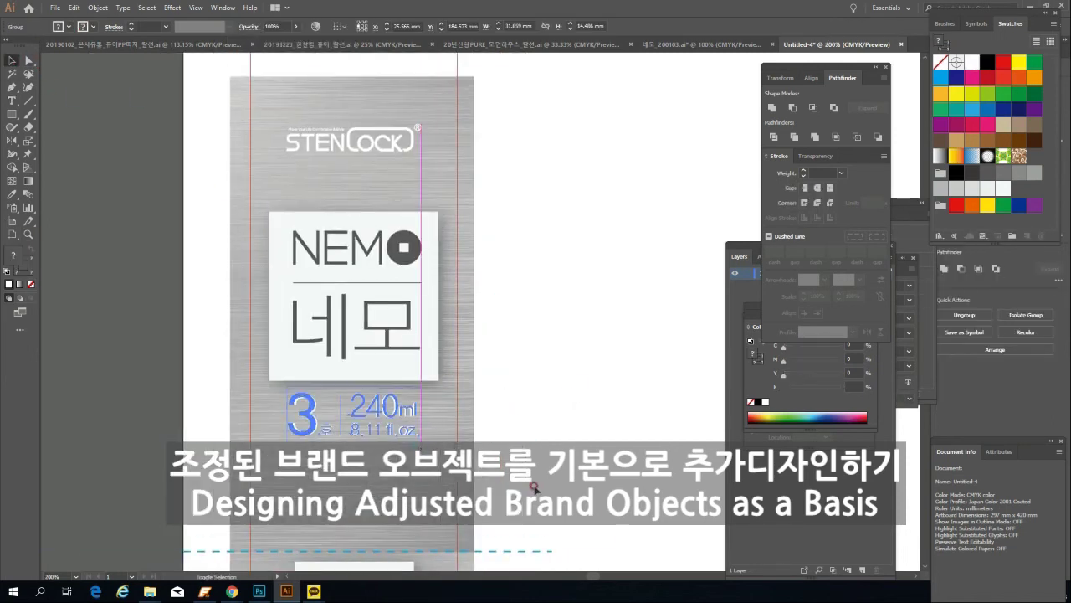
scroll(535, 316, "down", 1)
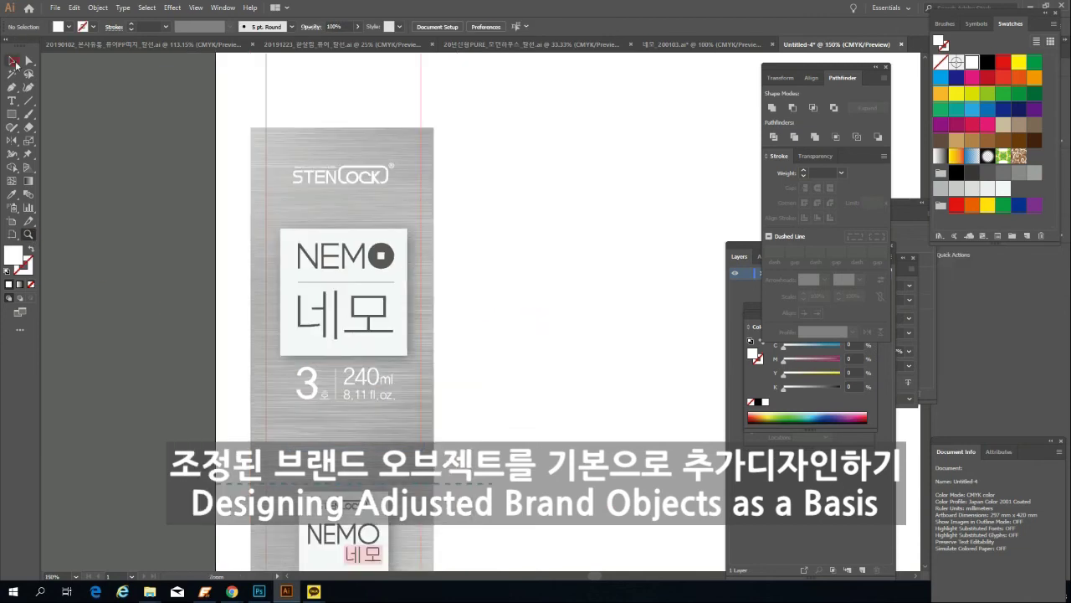
Step: Duplicate the NEMO card and place the copy beside the artboard as a backup
left_click(348, 301)
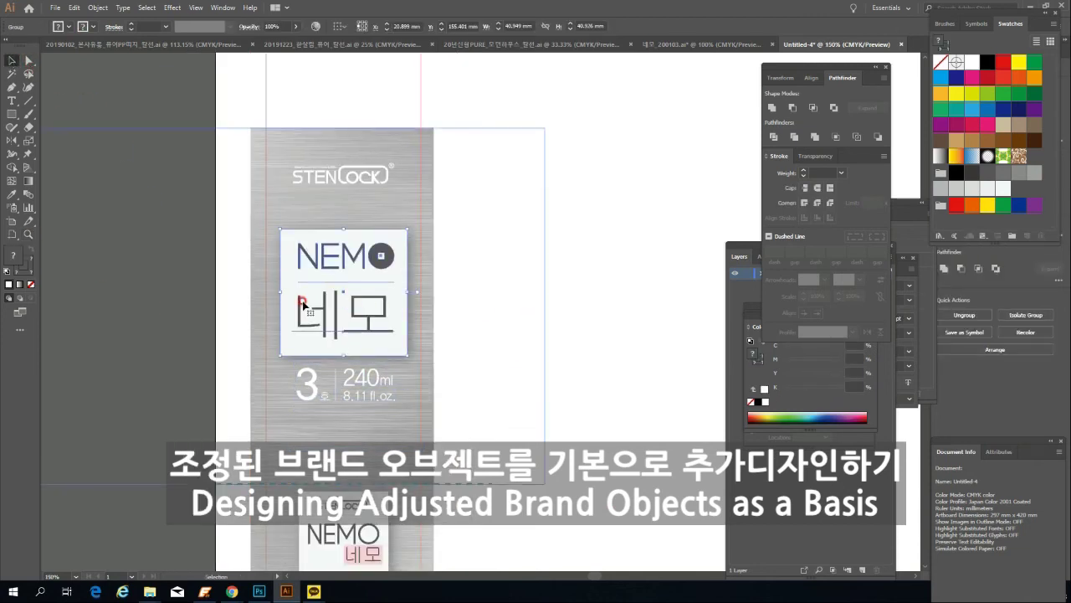
left_click(150, 201)
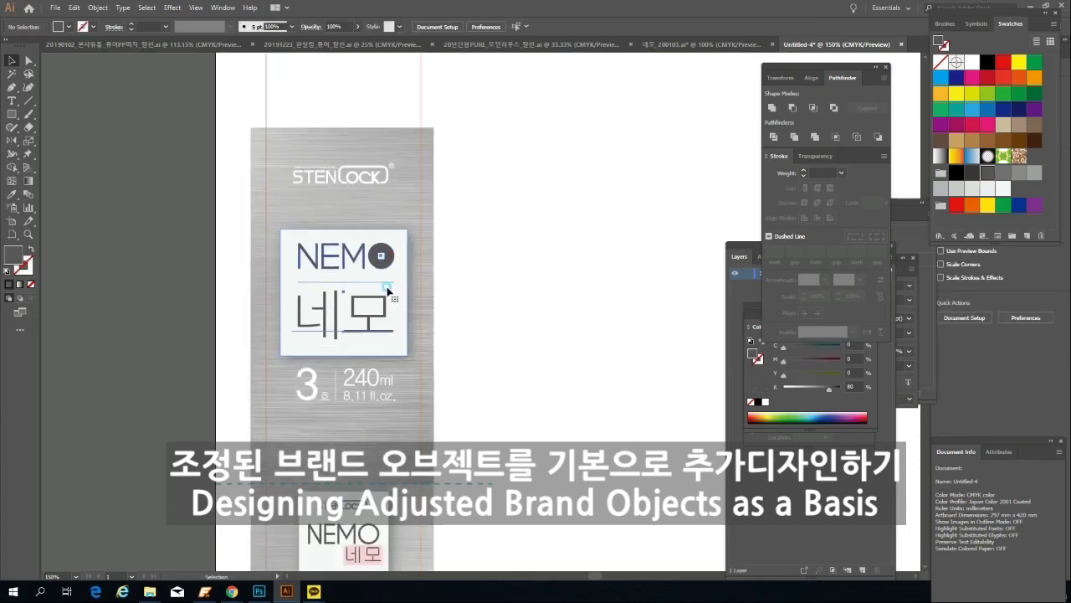
Step: Convert the 네모 text to outlines and remove the opening of the ㅁ shape to make it solid
key("a")
left_click(371, 315)
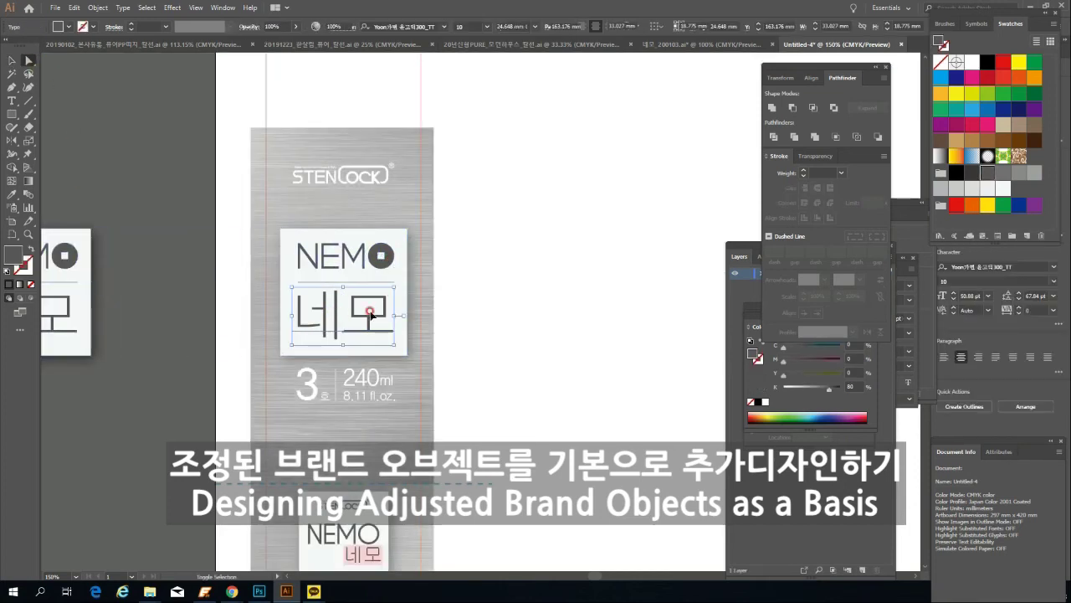
left_click(131, 155)
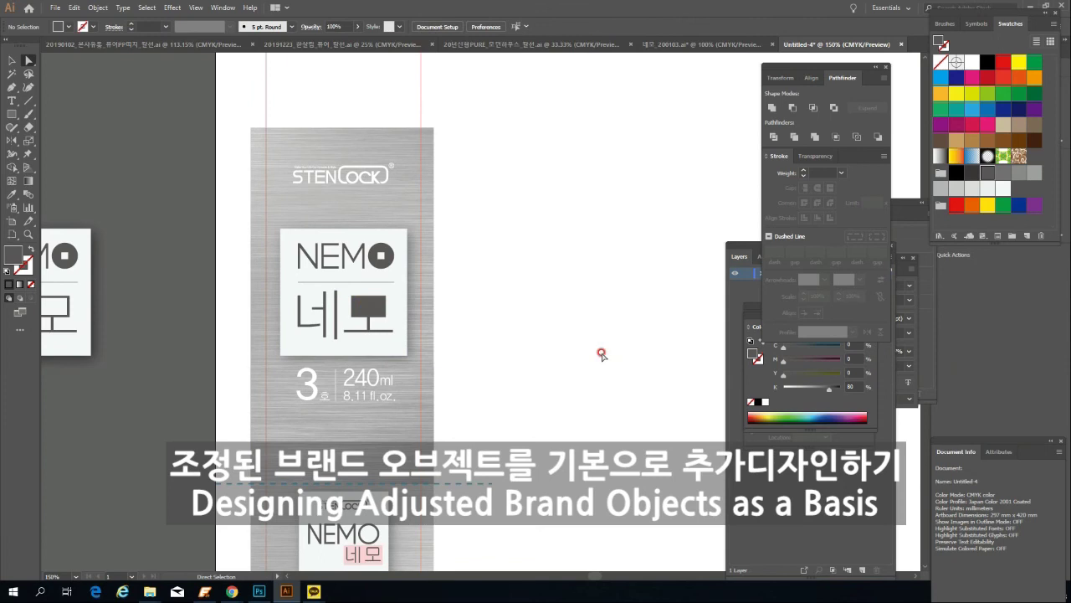
left_click(31, 241)
left_click(371, 304)
key("v")
left_click(369, 307)
double_click(368, 307)
key("a")
double_click(113, 273)
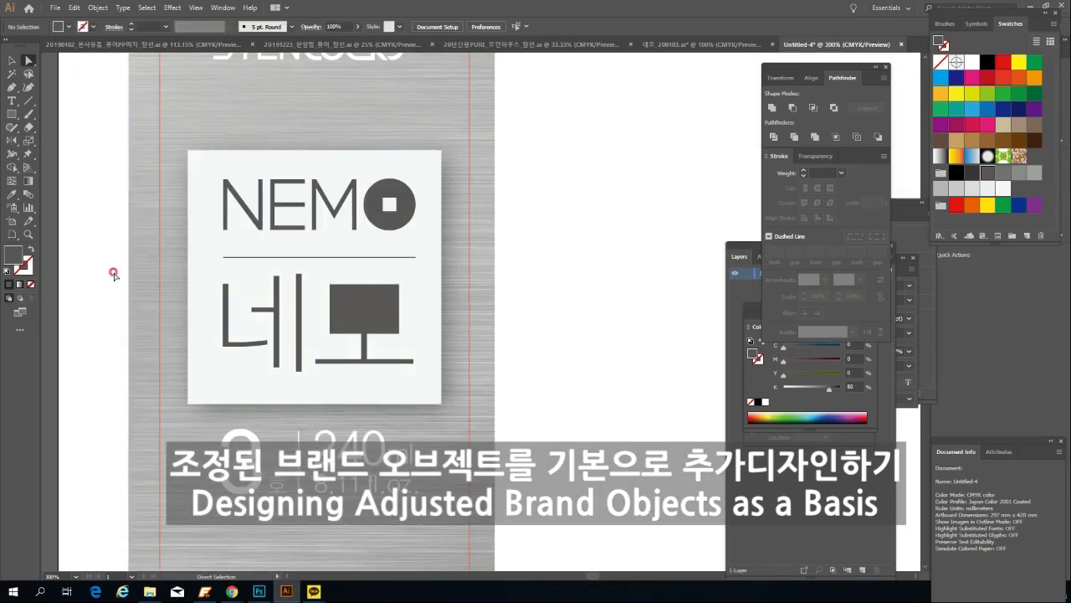
Step: Place a copy of the O's small light square, 2.158 mm wide, in the upper-left corner of the solid ㅁ
key("v")
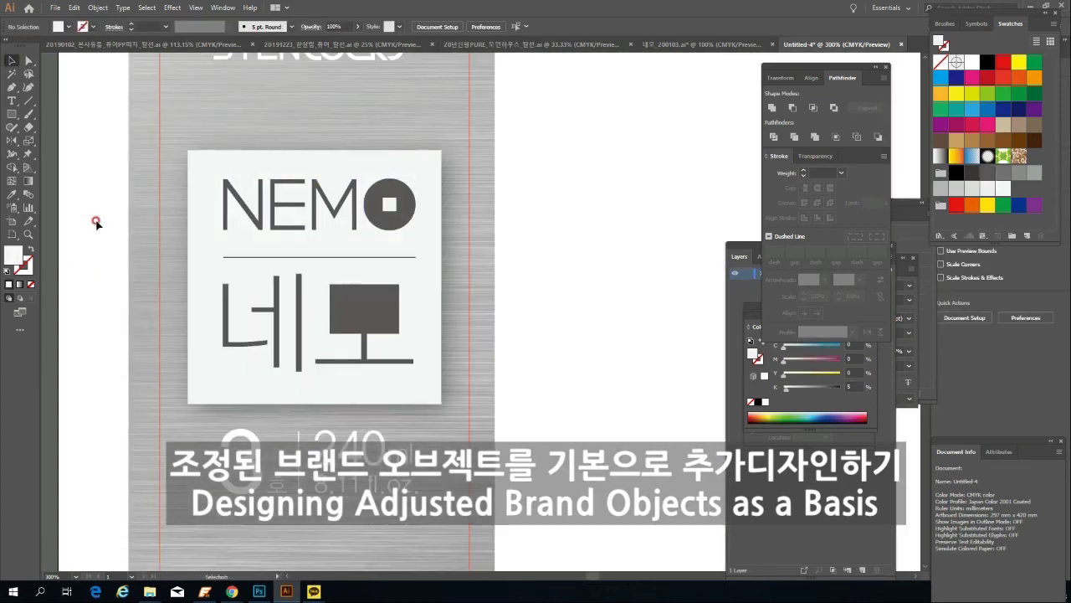
left_click(482, 312)
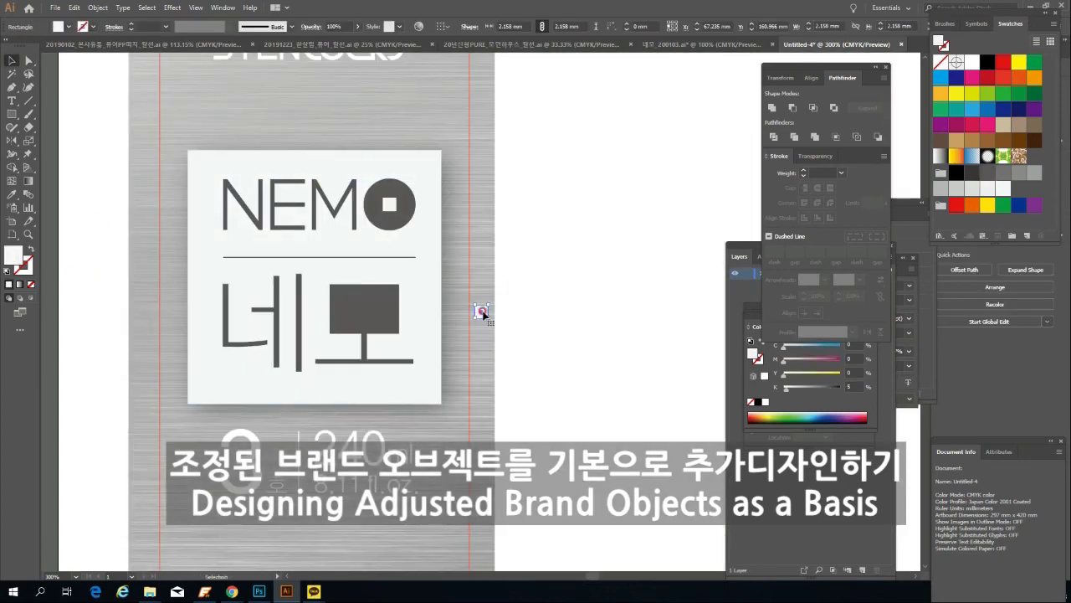
left_click(587, 260)
left_click_drag(362, 307, 343, 296)
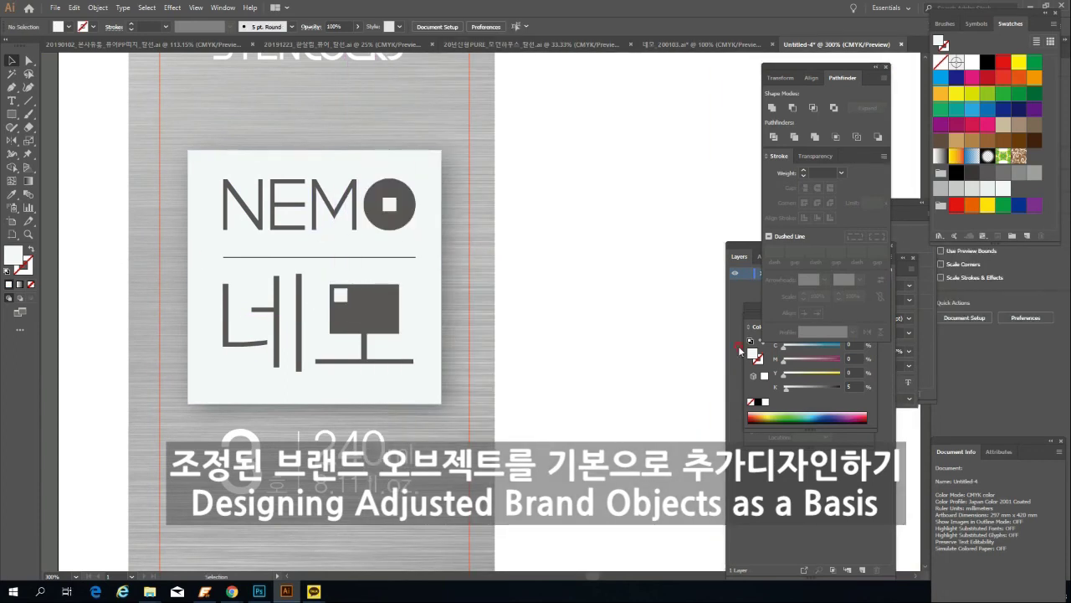
Step: Examine the small square in the solid ㅁ up close and against the whole label
key("z")
left_click(406, 292, "alt")
left_click(401, 293, "alt")
left_click_drag(427, 244, 653, 385)
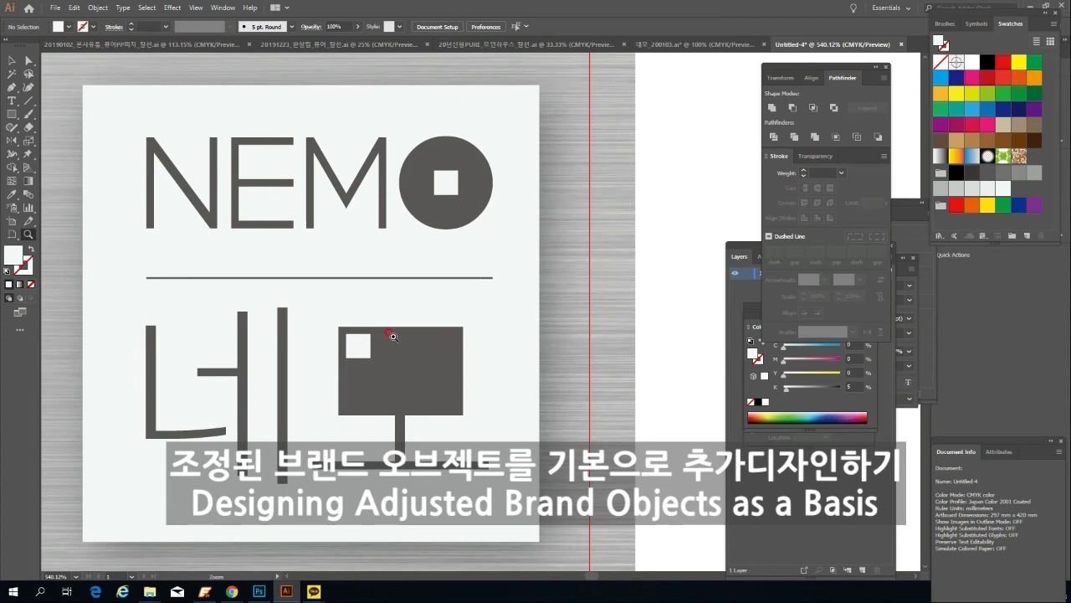
left_click(439, 364)
left_click(494, 304, "alt")
left_click(494, 303, "alt")
left_click(494, 304, "alt")
left_click(489, 303, "alt")
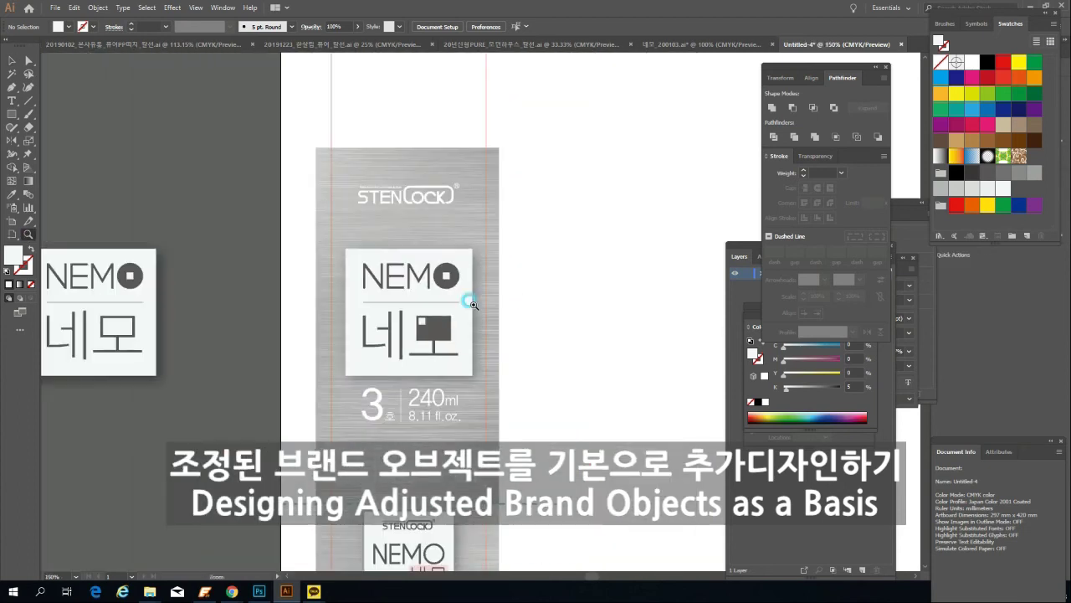
Step: Shrink the small light square in the upper-left corner of the solid ㅁ
left_click(463, 303)
left_click(470, 311)
left_click(470, 311)
key("v")
left_click(394, 352)
left_click(557, 222)
Step: Shrink the small light square in the centre of the O in NEMO to 1 mm wide
double_click(456, 221)
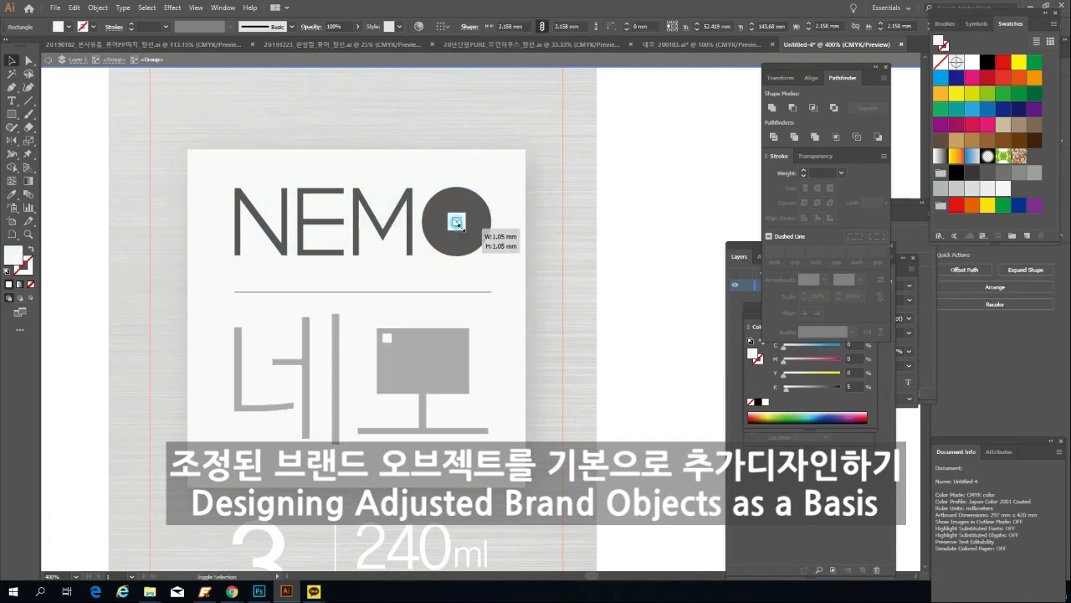
double_click(678, 73)
double_click(457, 222)
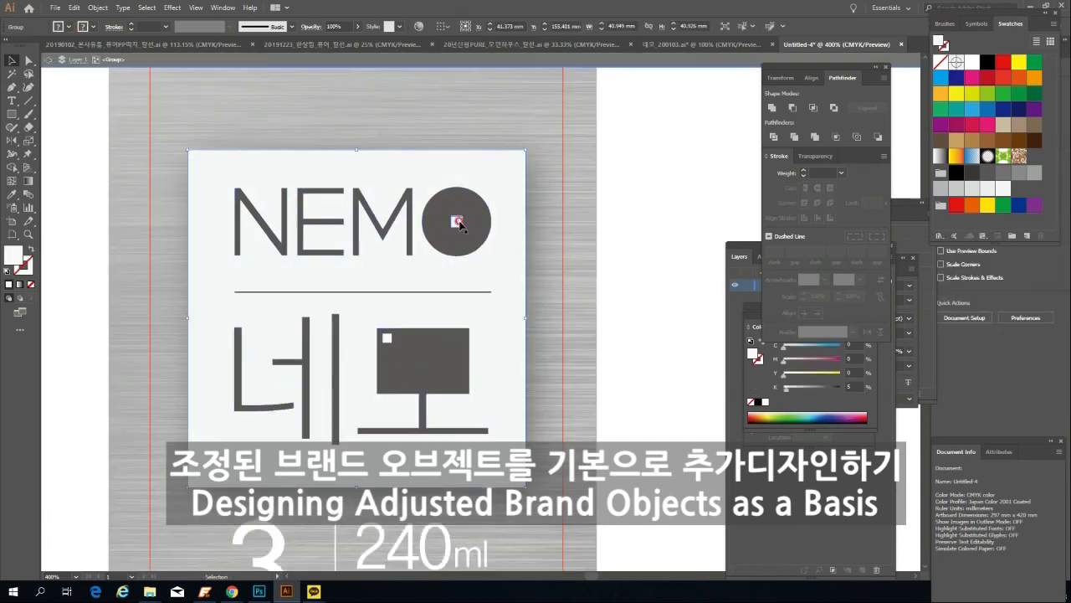
double_click(457, 222)
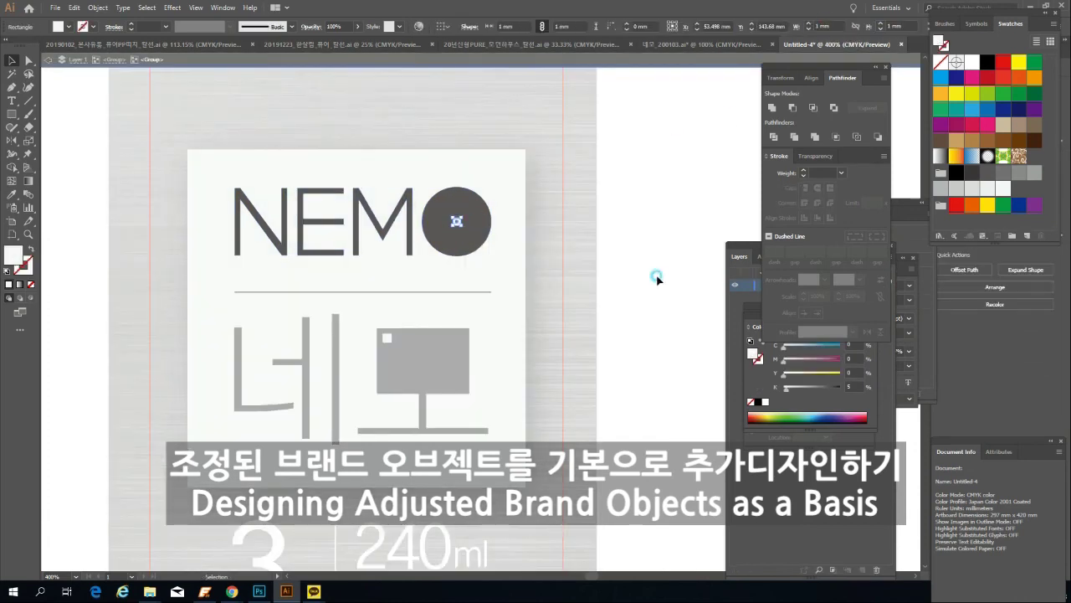
double_click(657, 279)
left_click(387, 337)
left_click(641, 203)
key("z")
left_click(492, 330, "alt")
left_click(496, 329, "alt")
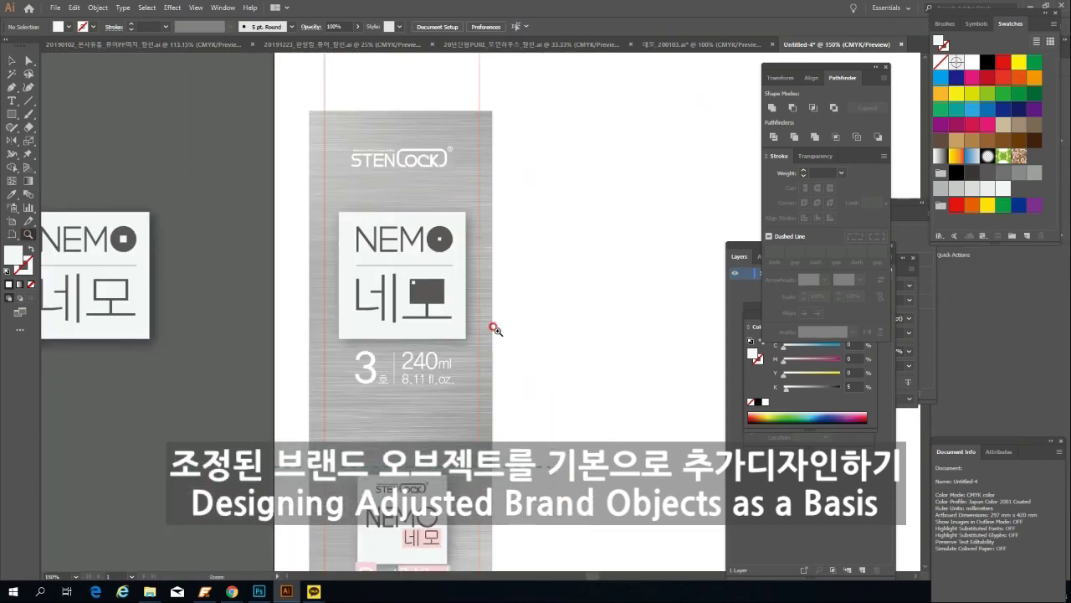
Step: Inspect the divider line between NEMO and 네모 up close and against the whole label
left_click(496, 329)
key("v")
double_click(296, 152)
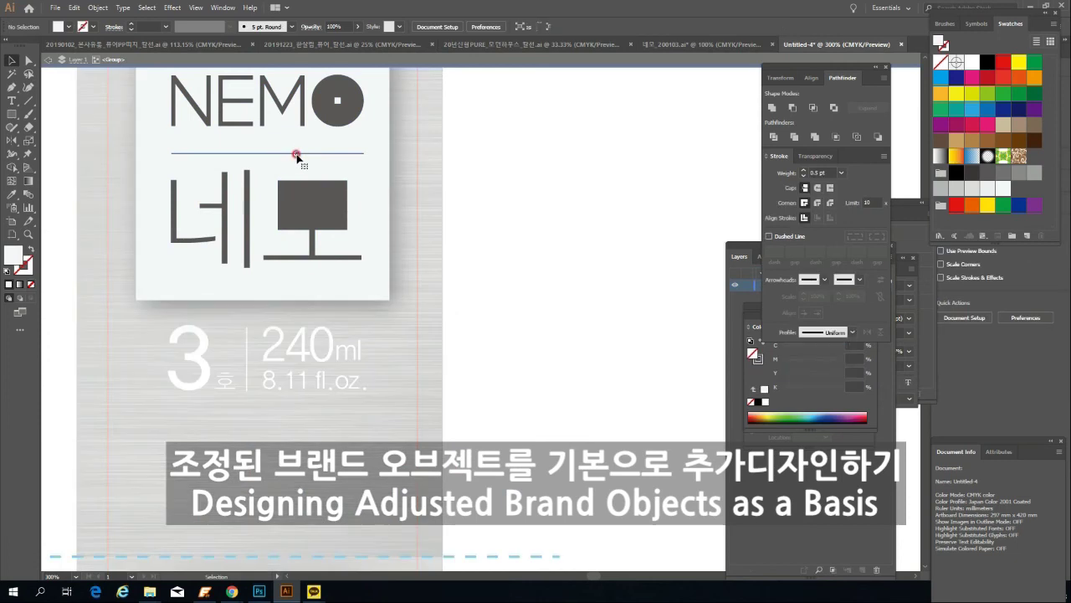
double_click(549, 302)
key("z")
left_click(539, 335, "alt")
left_click(536, 336, "alt")
left_click(505, 375, "alt")
left_click(505, 375, "alt")
left_click(505, 376)
left_click(13, 62)
left_click(28, 234)
Step: Move the small light square horizontally to the upper-right corner of the solid ㅁ
left_click_drag(288, 247, 423, 348)
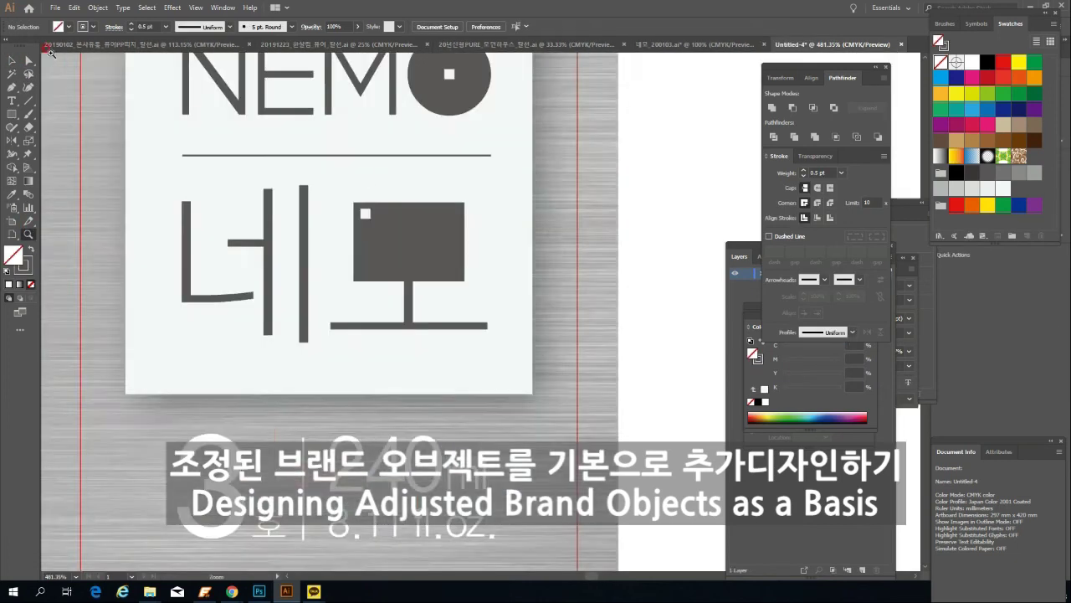
left_click_drag(301, 170, 628, 418)
key("v")
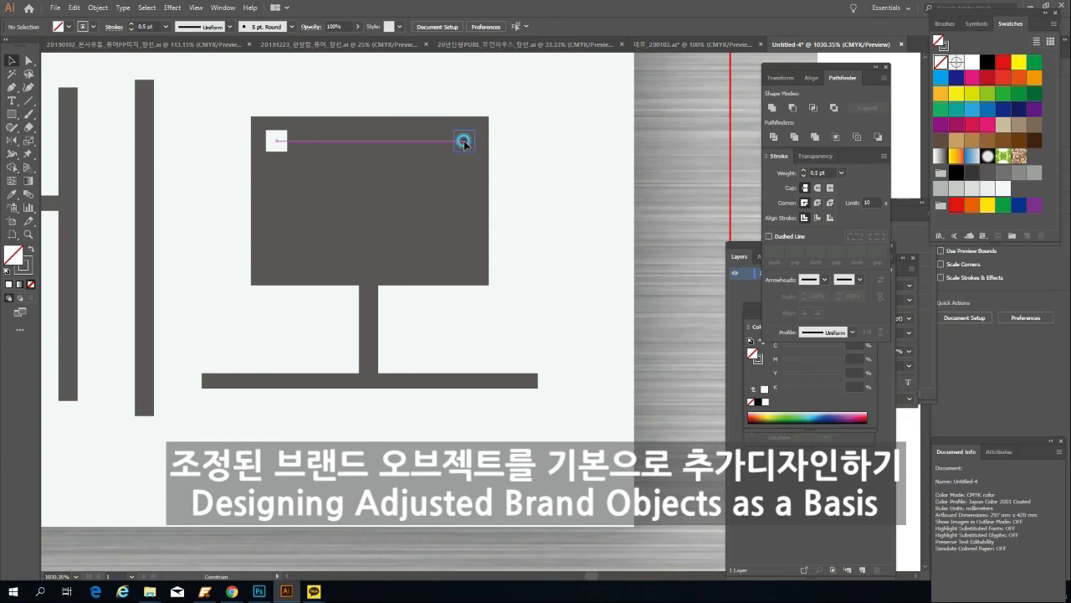
left_click_drag(464, 143, 464, 143)
left_click(546, 170)
Step: Examine the position of the ㅁ's small square against the NEMO lettering and the whole label
key("z")
left_click(468, 265, "alt")
left_click(467, 263, "alt")
left_click(502, 276, "alt")
left_click(534, 300, "alt")
left_click_drag(417, 301, 405, 220)
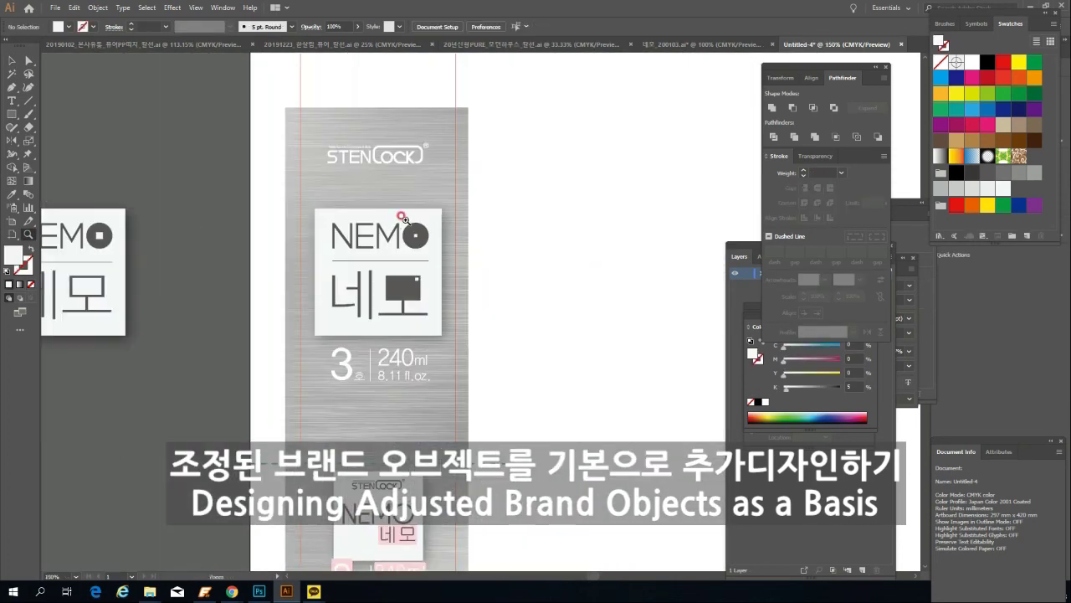
key("z")
left_click(419, 289, "alt")
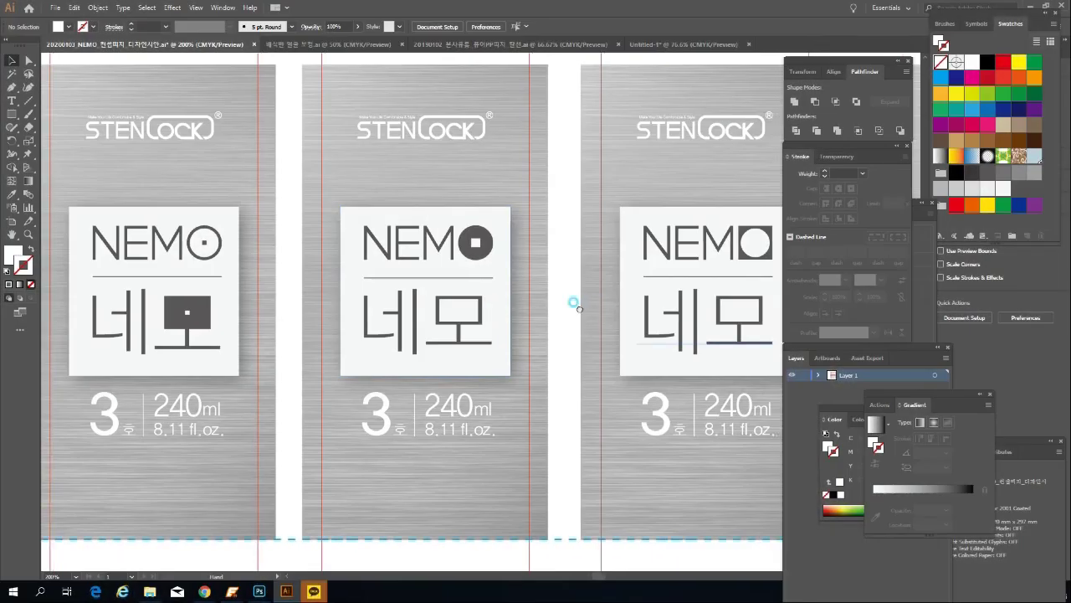
Step: Compare the four STENLOCK label drafts side by side, enlarged to fill the view with the panels hidden
scroll(574, 304, "right", 5)
scroll(615, 312, "right", 10)
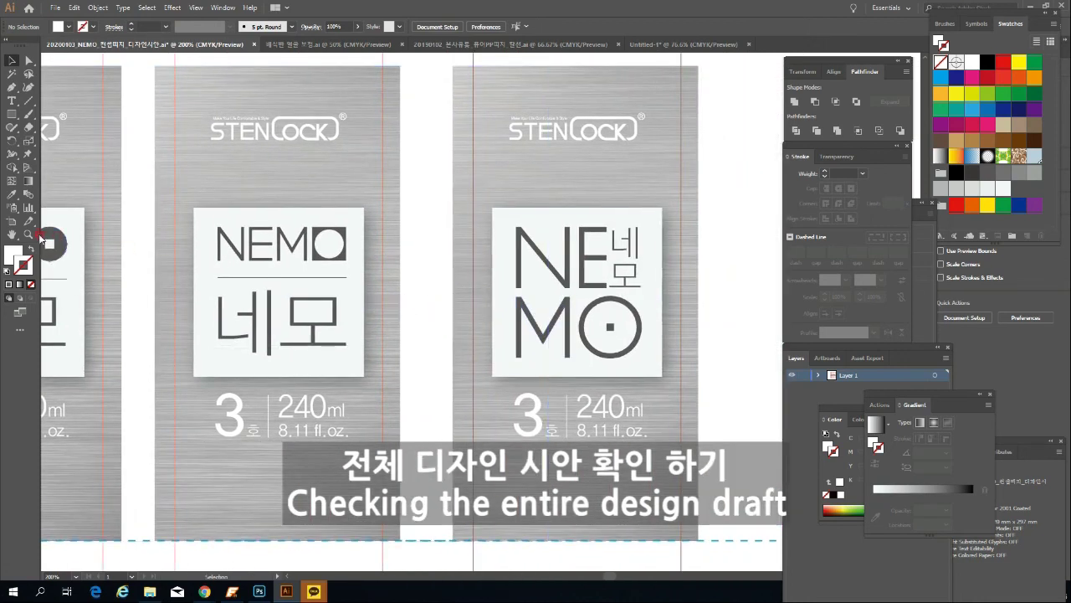
left_click(347, 312, "alt")
left_click(408, 308, "alt")
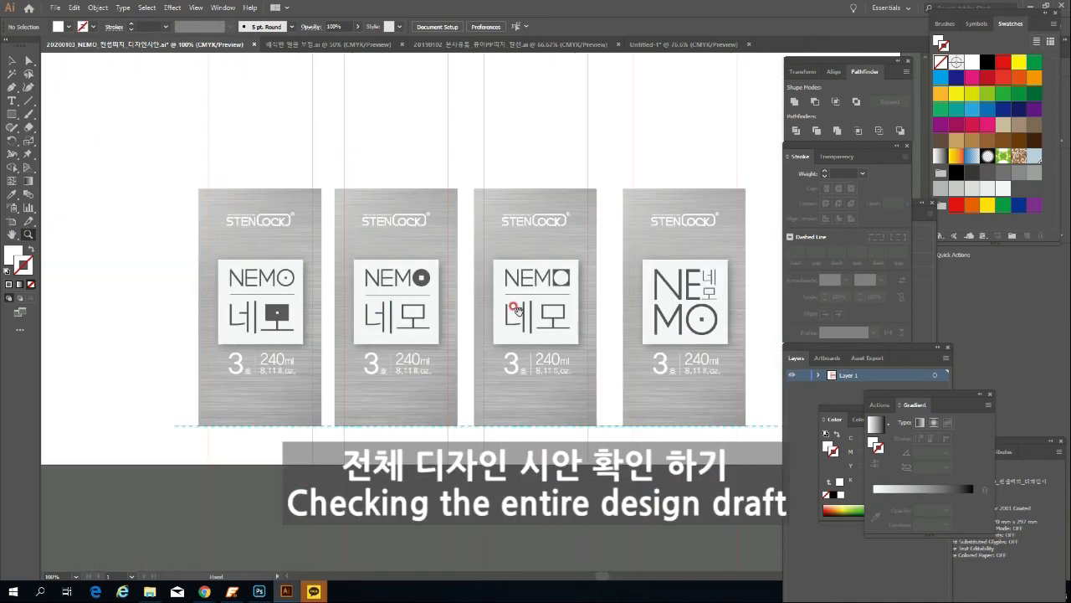
left_click_drag(133, 173, 808, 442)
key("Tab")
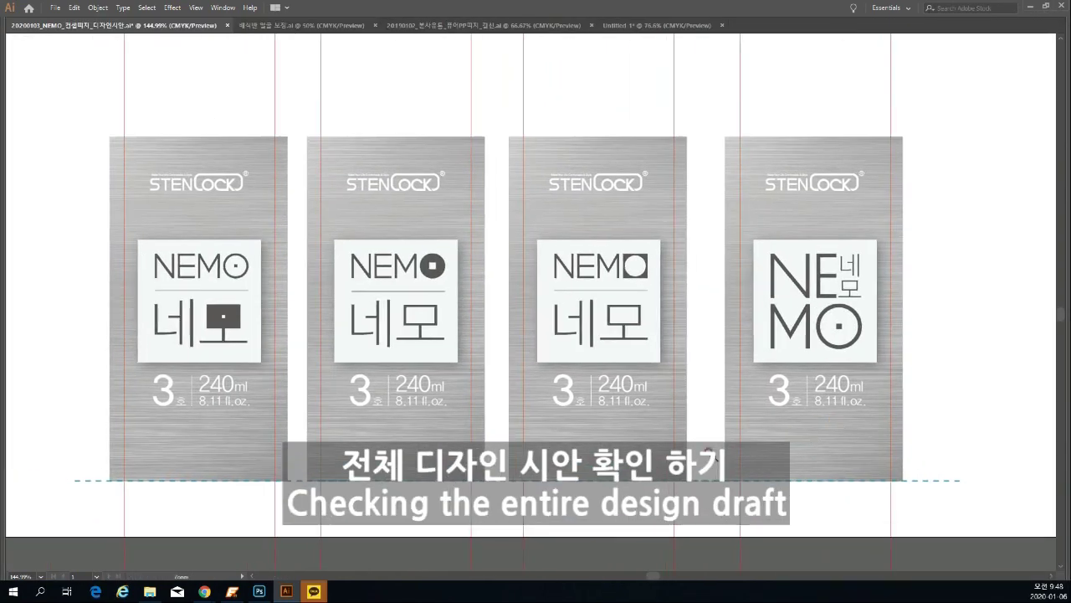